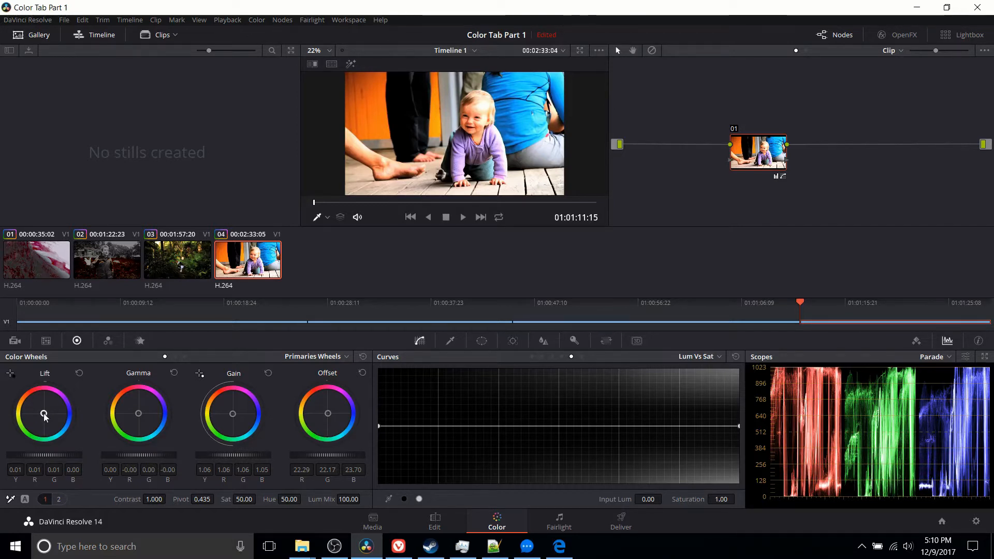
# Try tinting the shadows magenta-blue with Lift and the midtones red with Gamma, returning each wheel to its centre
pyautogui.moveTo(43, 413); pyautogui.dragTo(58, 399)
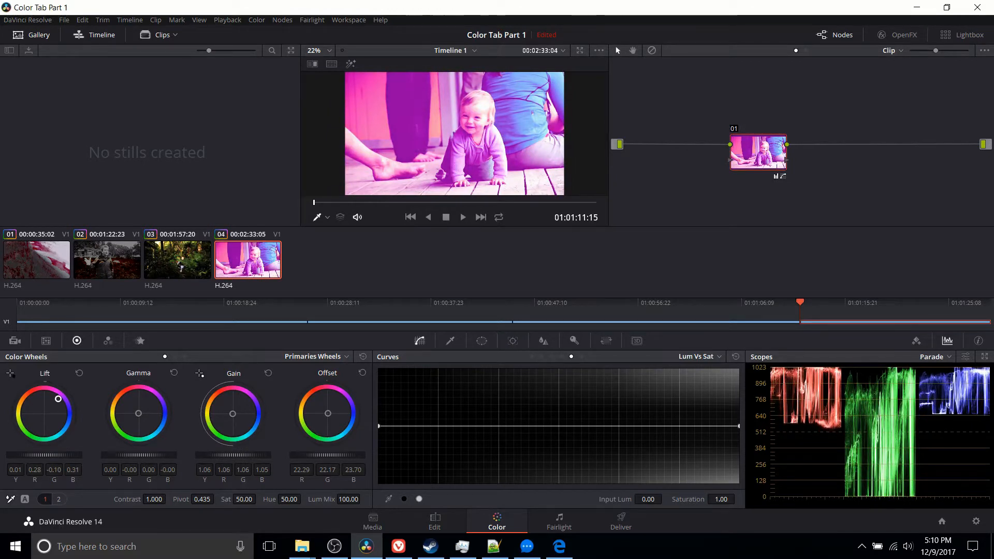
pyautogui.moveTo(58, 399); pyautogui.dragTo(58, 398)
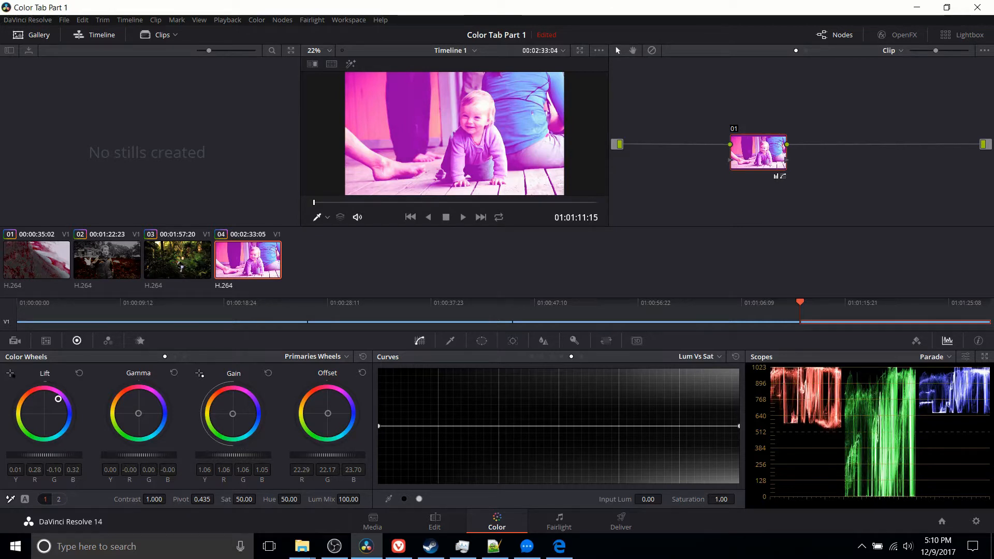
pyautogui.moveTo(58, 399); pyautogui.dragTo(44, 414)
pyautogui.moveTo(232, 414)
pyautogui.mouseDown()
pyautogui.moveTo(248, 402)
pyautogui.moveTo(233, 414)
pyautogui.mouseUp()
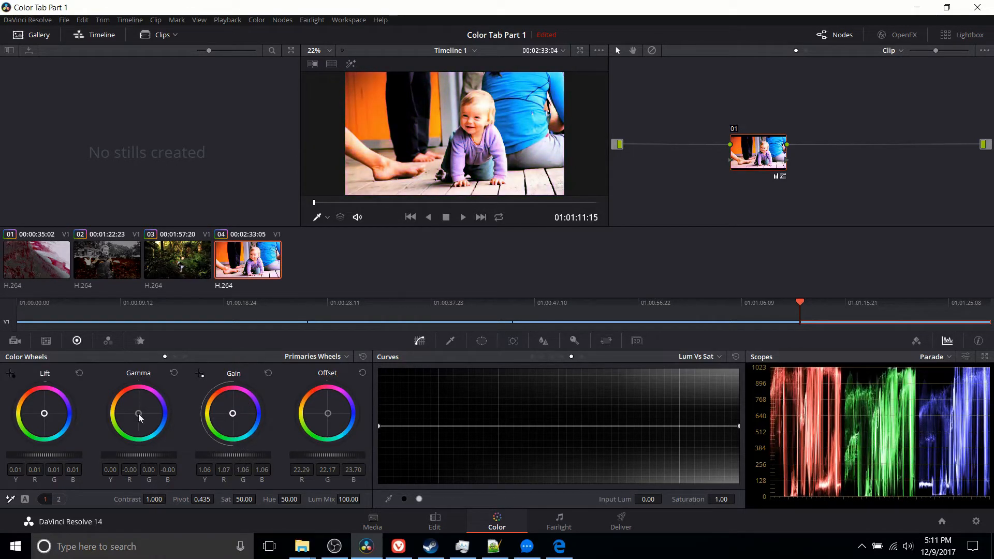
pyautogui.moveTo(138, 413); pyautogui.dragTo(136, 385)
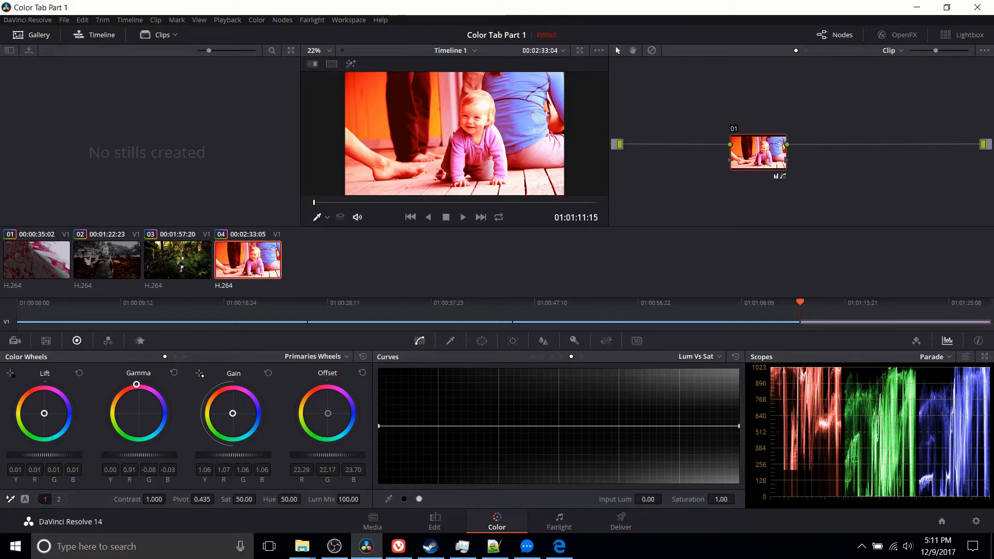
pyautogui.moveTo(136, 384); pyautogui.dragTo(139, 413)
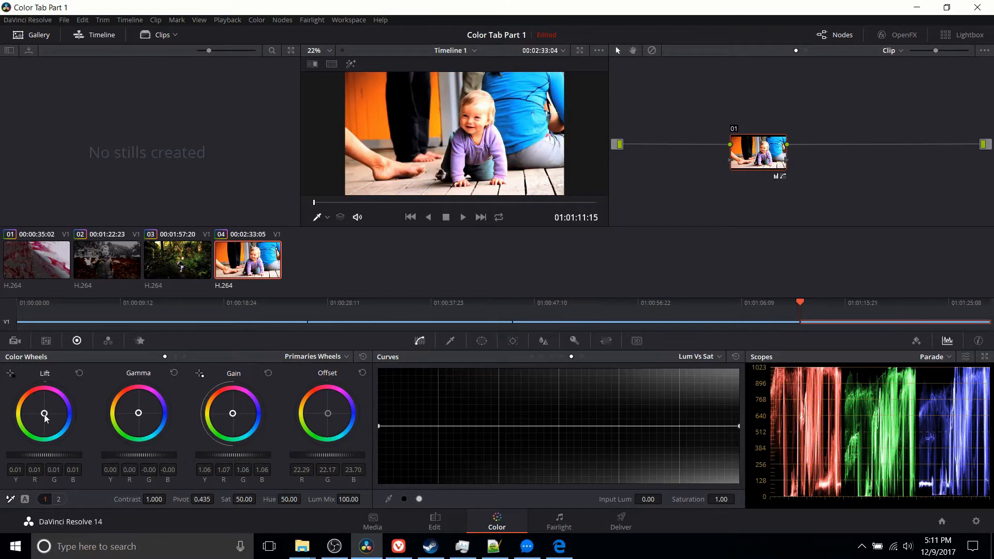
# Tint Lift and Gain toward magenta and Gamma toward yellow-green, and automatically rebalance the clip's colours
pyautogui.moveTo(45, 417)
pyautogui.mouseDown()
pyautogui.moveTo(52, 395)
pyautogui.moveTo(54, 404)
pyautogui.mouseUp()
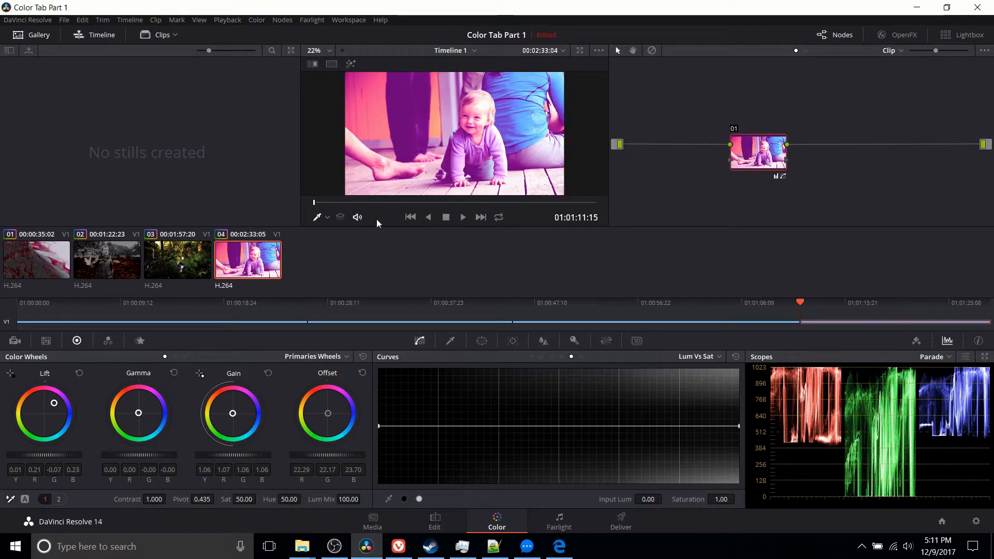
pyautogui.moveTo(232, 413); pyautogui.dragTo(248, 402)
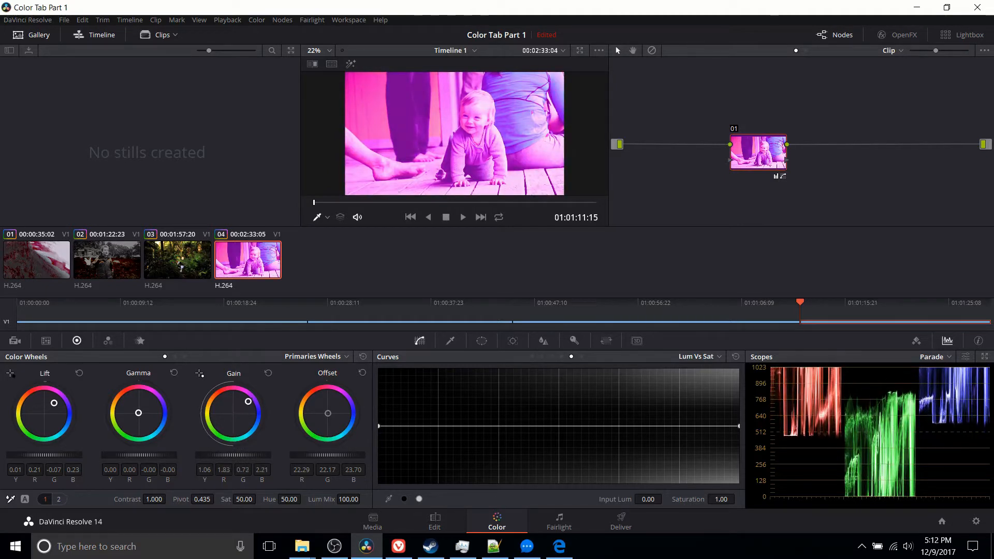
pyautogui.moveTo(138, 413); pyautogui.dragTo(128, 425)
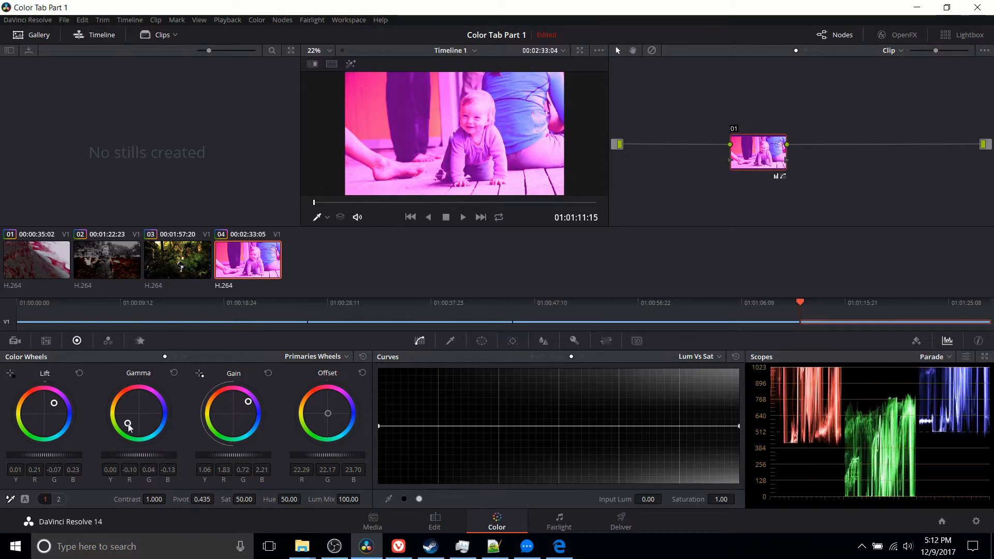
pyautogui.moveTo(257, 400); pyautogui.dragTo(242, 405)
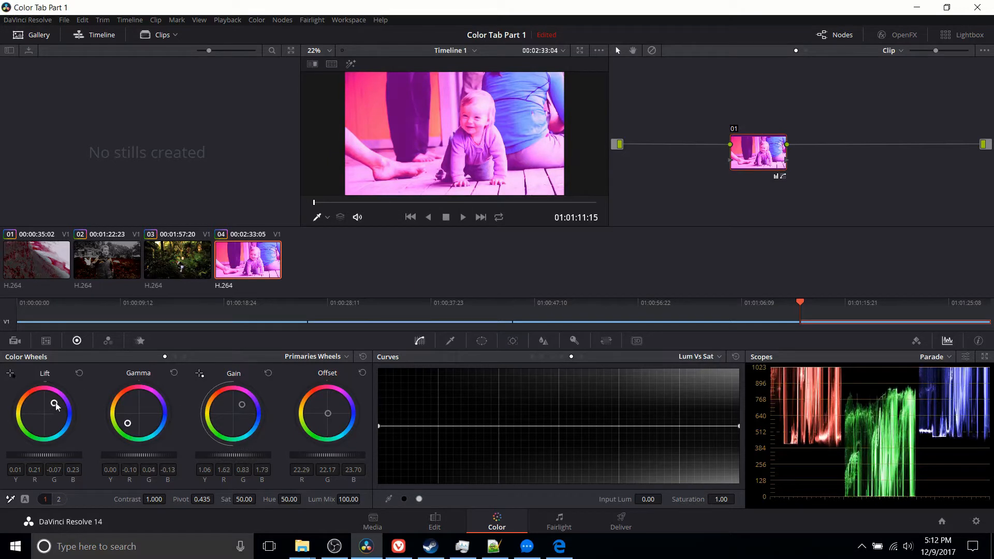
pyautogui.moveTo(56, 406); pyautogui.dragTo(52, 409)
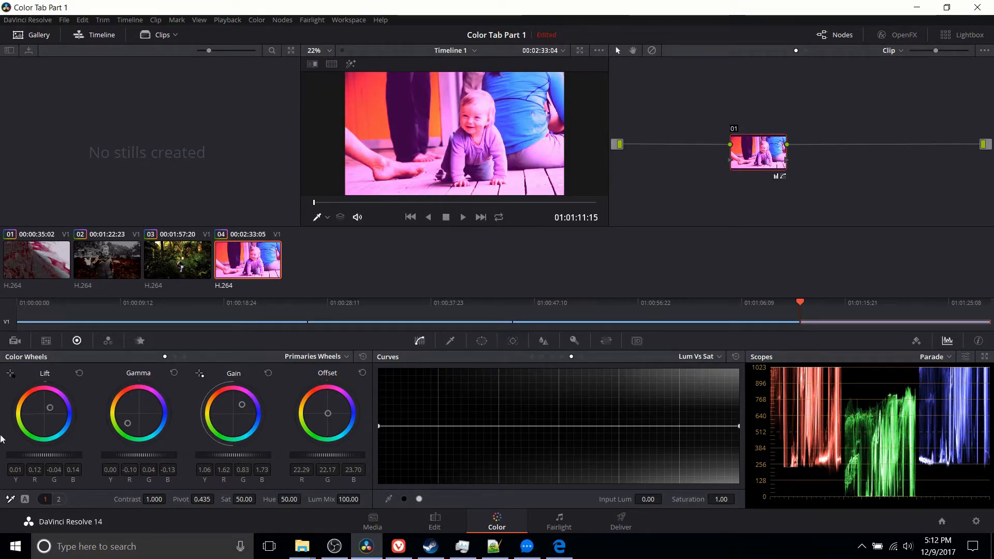
pyautogui.moveTo(46, 415); pyautogui.dragTo(60, 400)
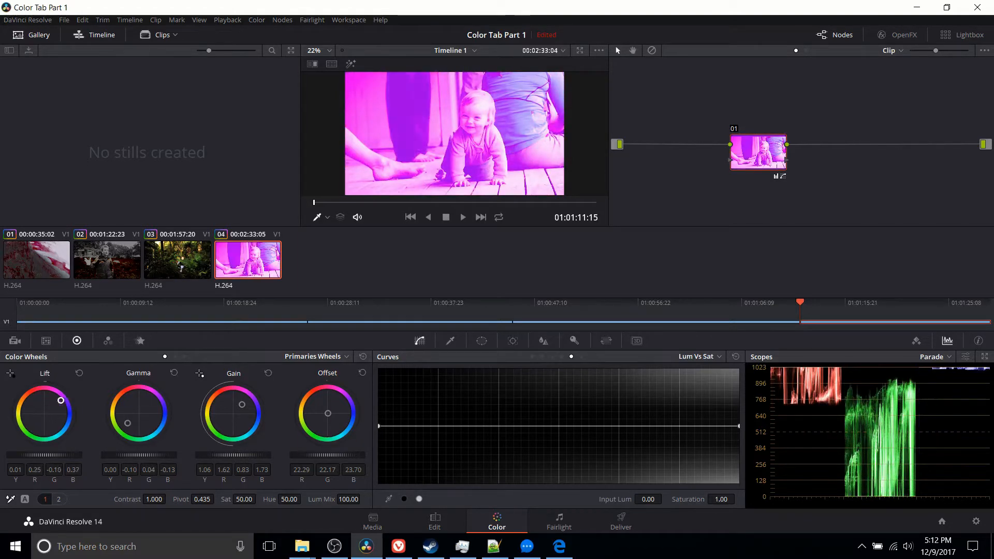
pyautogui.click(11, 500)
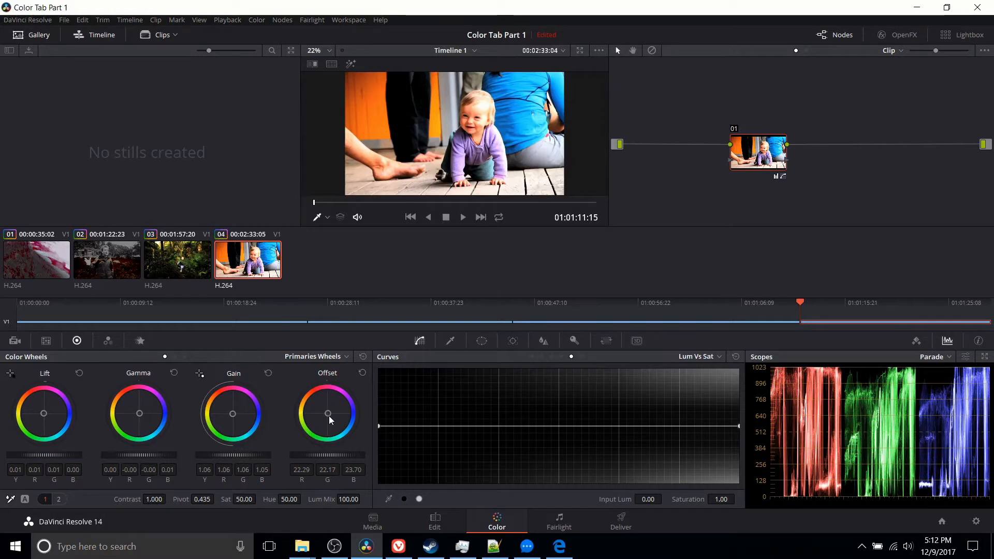
# Shift the Offset balance toward cyan-blue and toward orange, and recentre it at about R 20.51, G 20.83, B 21.71
pyautogui.moveTo(330, 420)
pyautogui.mouseDown()
pyautogui.moveTo(331, 406)
pyautogui.moveTo(332, 422)
pyautogui.mouseUp()
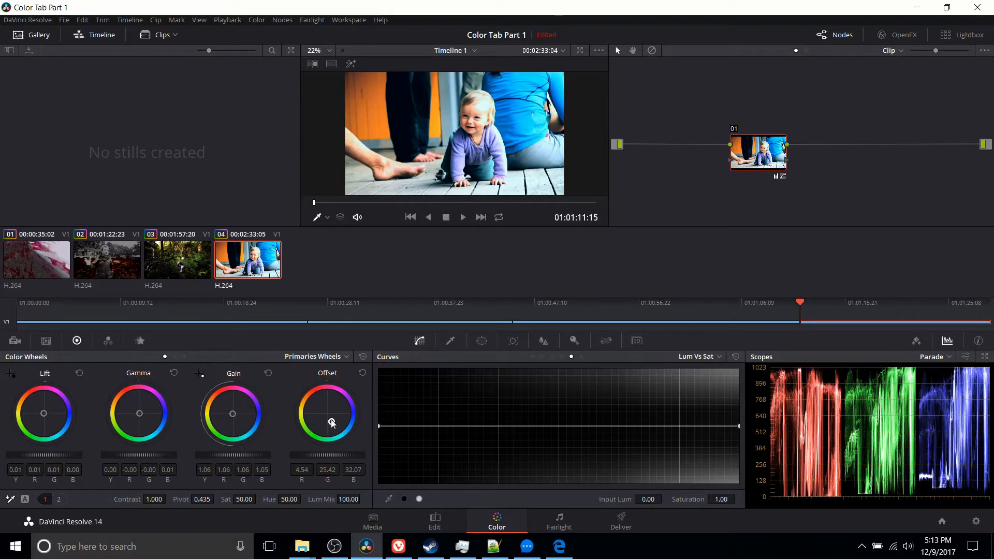
pyautogui.moveTo(332, 423); pyautogui.dragTo(334, 425)
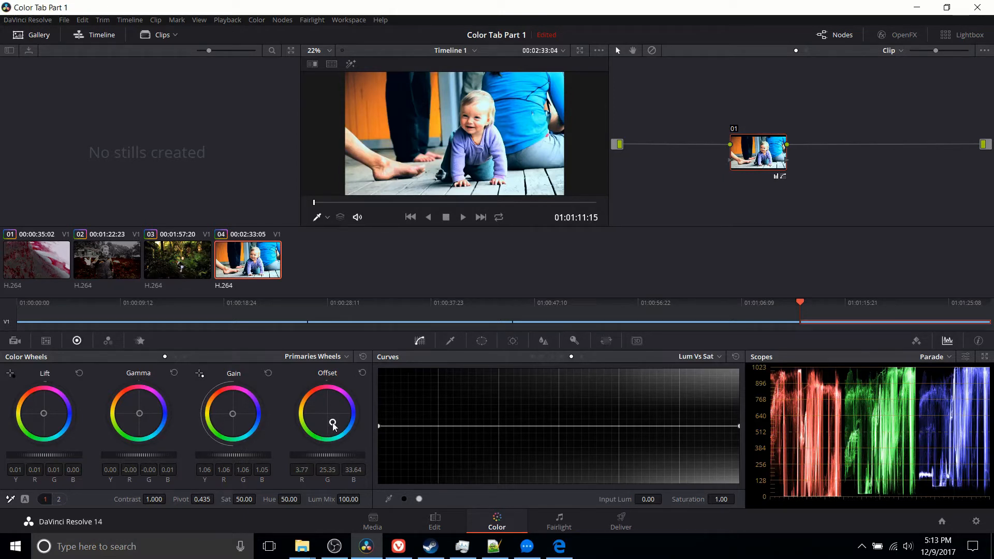
pyautogui.moveTo(332, 421); pyautogui.dragTo(321, 410)
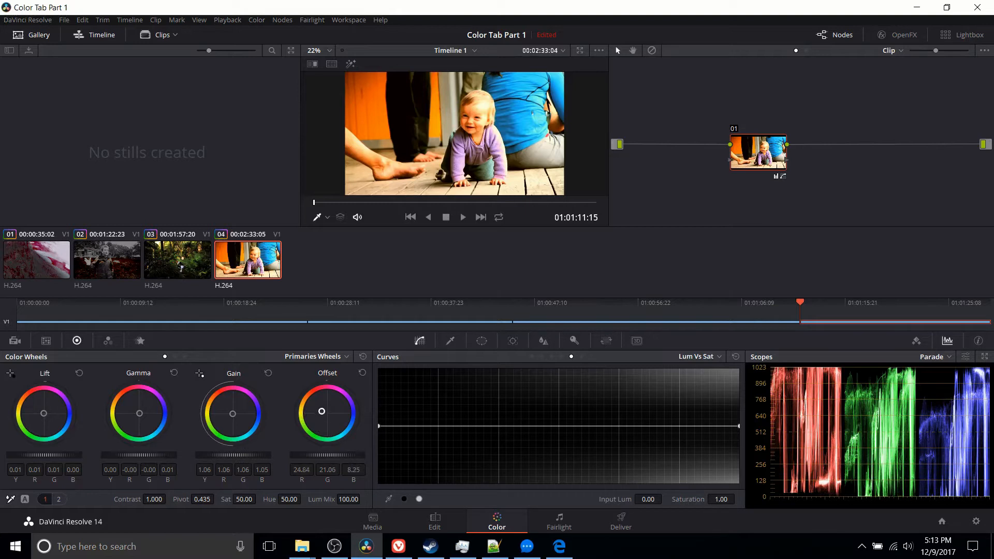
pyautogui.moveTo(322, 411); pyautogui.dragTo(327, 414)
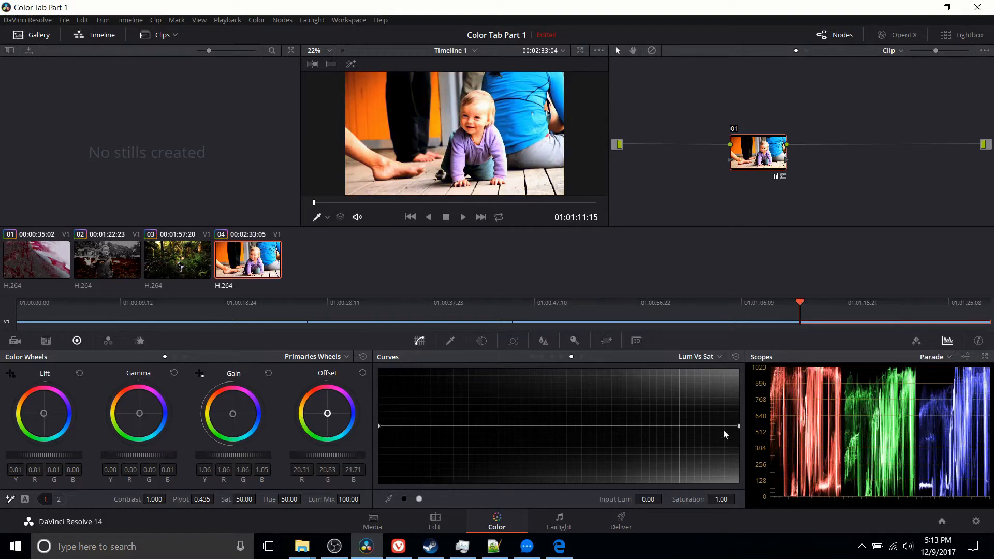
# Look through the available curve types from Hue Vs Hue to Sat Vs Sat
pyautogui.click(533, 357)
pyautogui.click(543, 357)
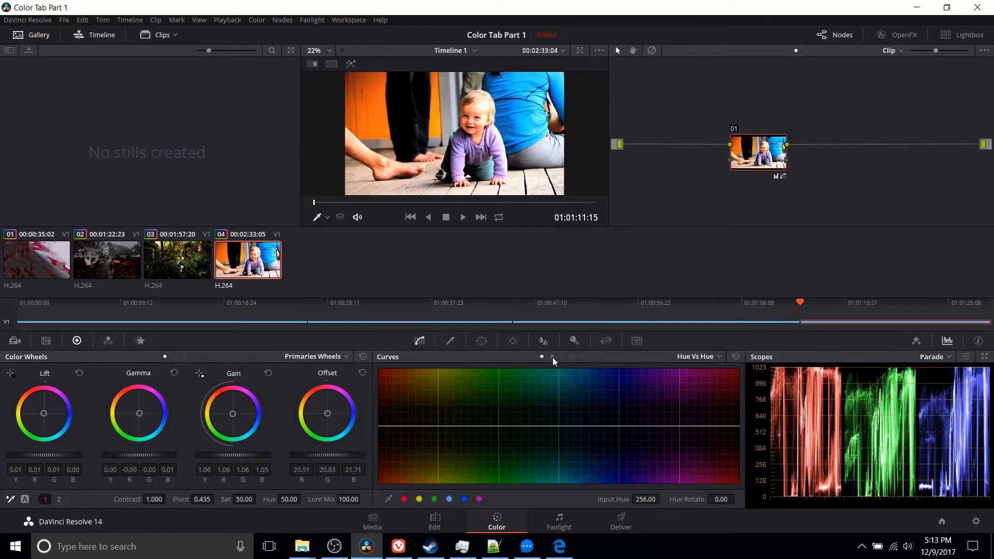
pyautogui.click(552, 357)
pyautogui.click(562, 357)
pyautogui.click(572, 357)
pyautogui.click(581, 357)
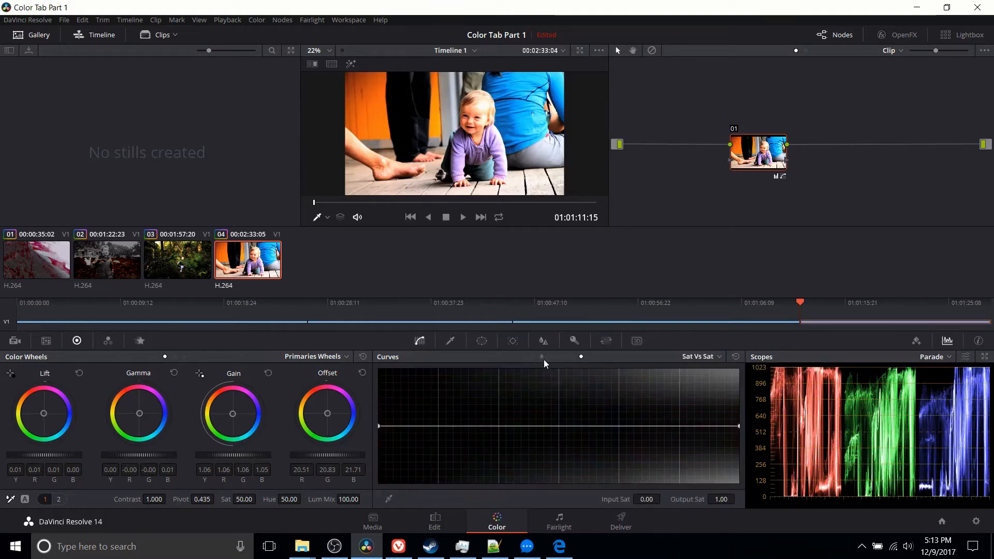
# Try bending the Custom curve upward with three control points and compare it with the Hue Vs Hue curve
pyautogui.click(534, 356)
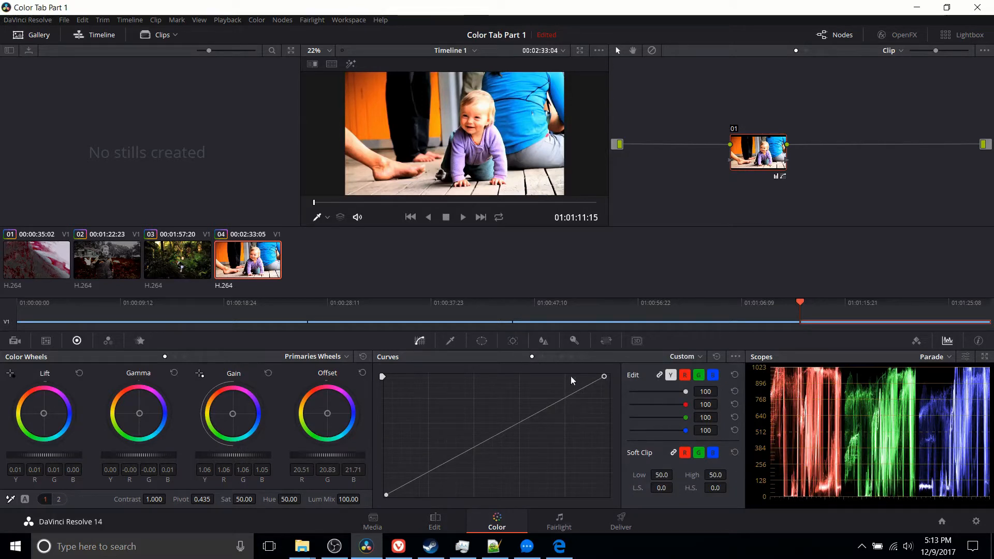
pyautogui.moveTo(459, 451); pyautogui.dragTo(471, 432)
pyautogui.moveTo(537, 413); pyautogui.dragTo(538, 405)
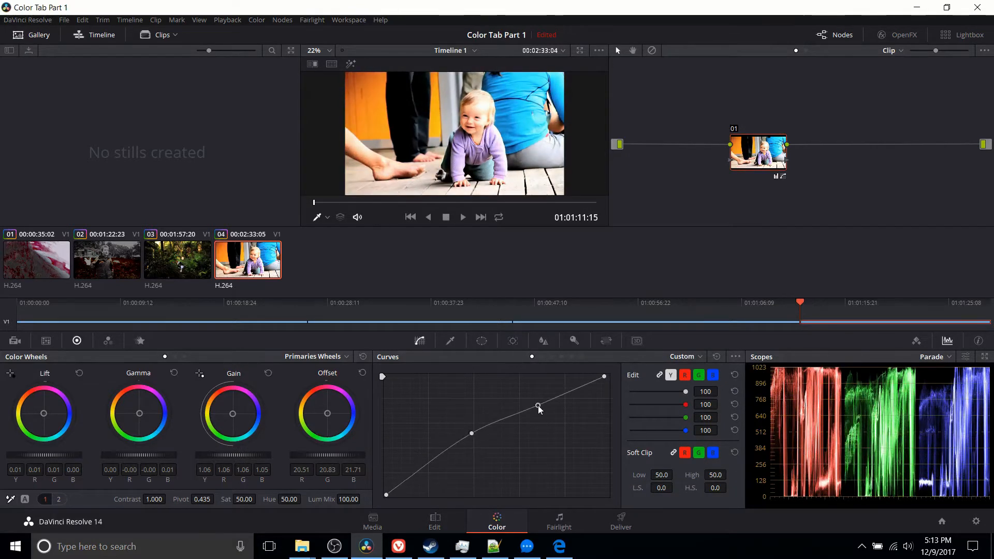
pyautogui.click(514, 414)
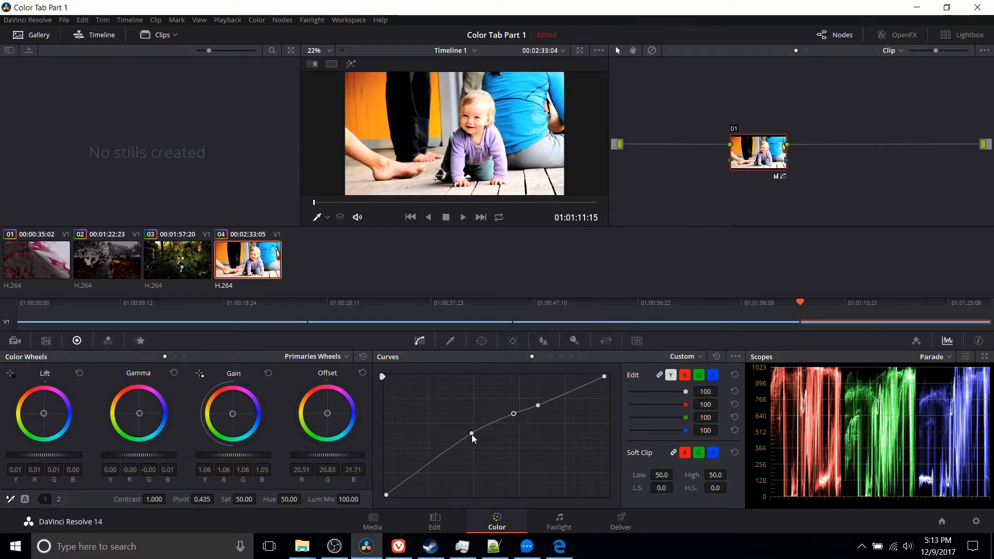
pyautogui.click(542, 356)
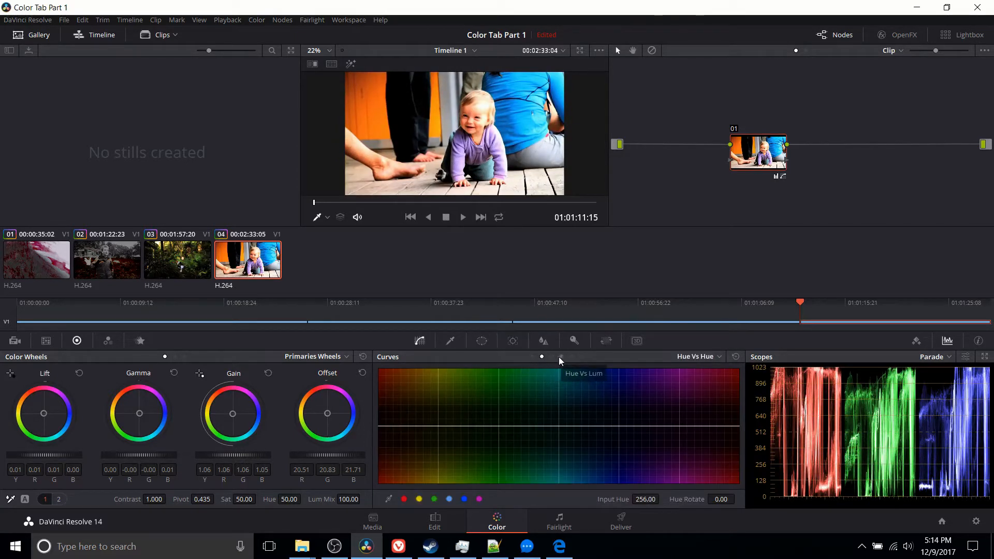
pyautogui.click(532, 357)
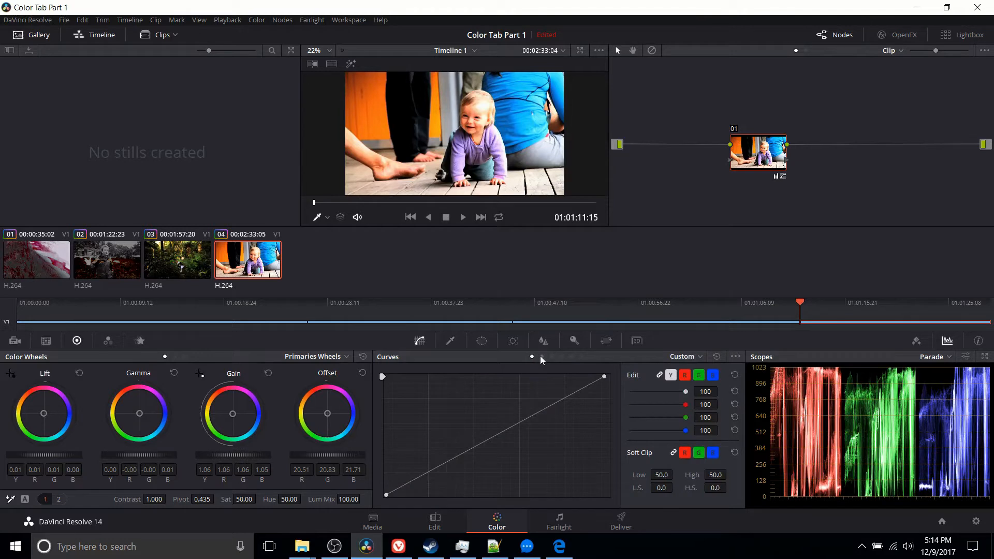
# Add a cyan control point at Input Hue about 77 on the Hue Vs Hue curve and raise its Hue Rotate to about 159
pyautogui.click(542, 357)
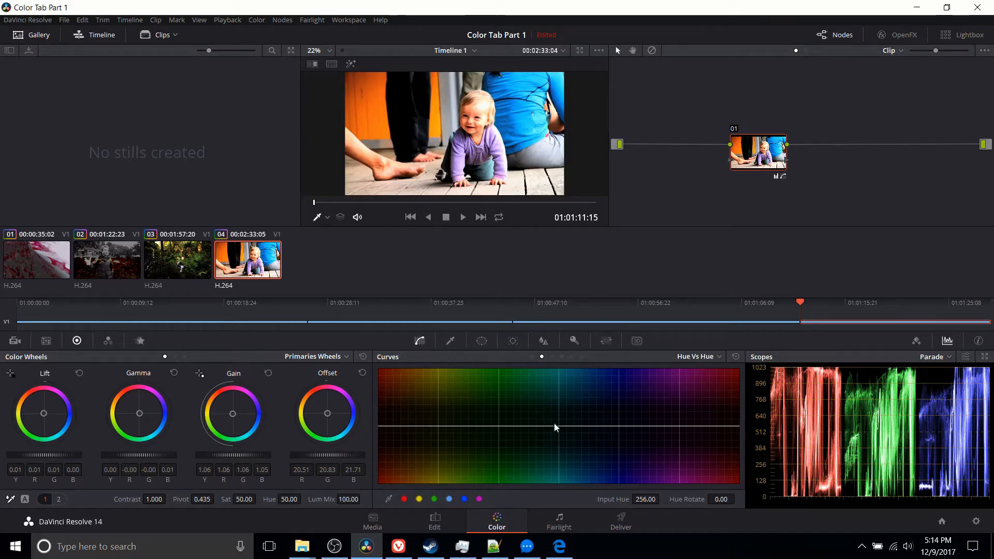
pyautogui.moveTo(563, 427); pyautogui.dragTo(640, 431)
pyautogui.moveTo(641, 388); pyautogui.dragTo(561, 423)
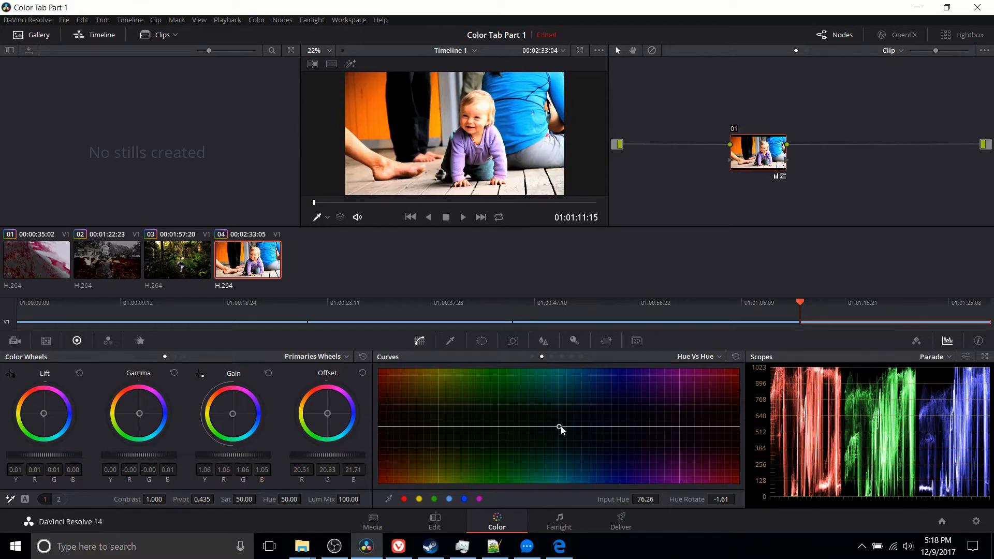
pyautogui.moveTo(561, 428)
pyautogui.mouseDown()
pyautogui.moveTo(563, 374)
pyautogui.moveTo(560, 461)
pyautogui.moveTo(560, 425)
pyautogui.mouseUp()
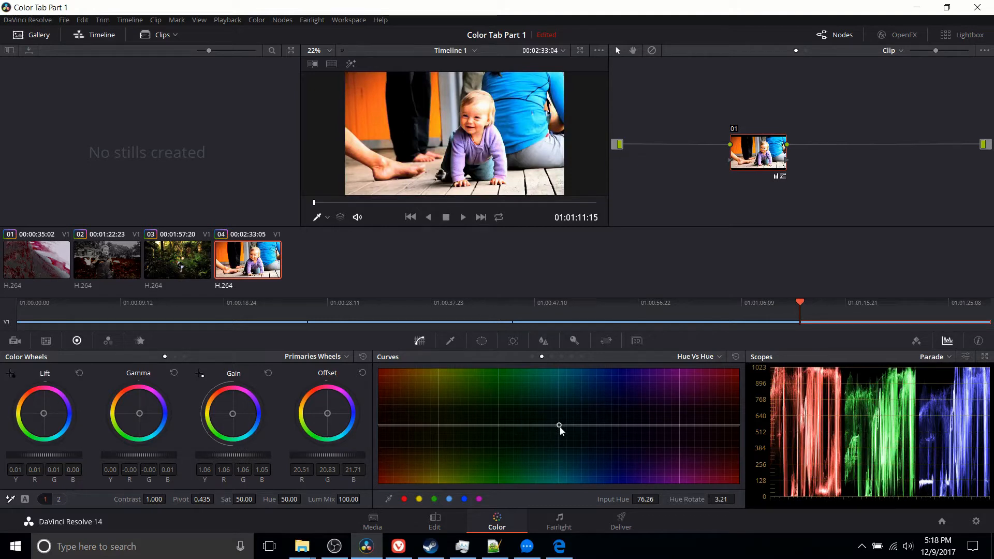
pyautogui.moveTo(560, 426); pyautogui.dragTo(561, 375)
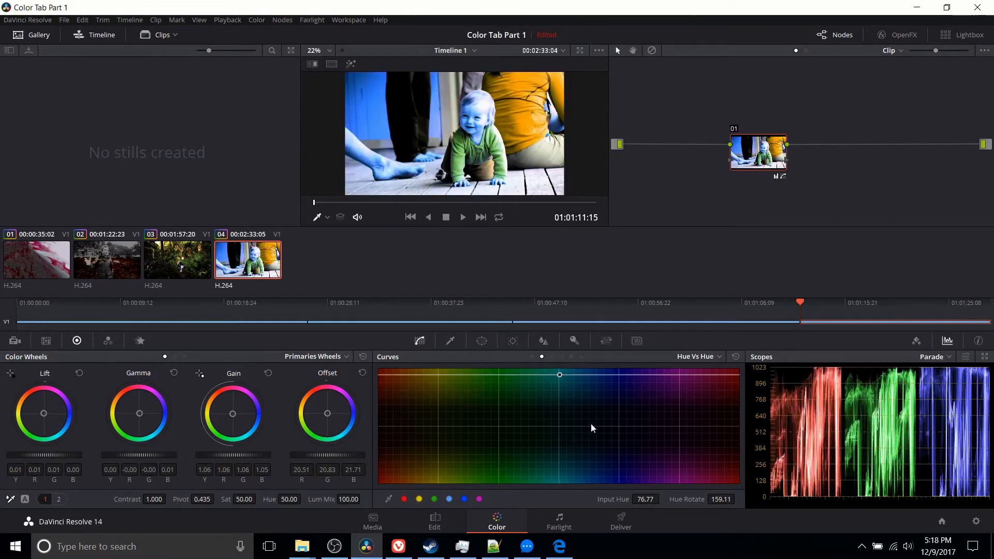
# Add a control point just on the blue side of the cyan peak and another at the far red end, both lowered to the baseline
pyautogui.click(622, 374)
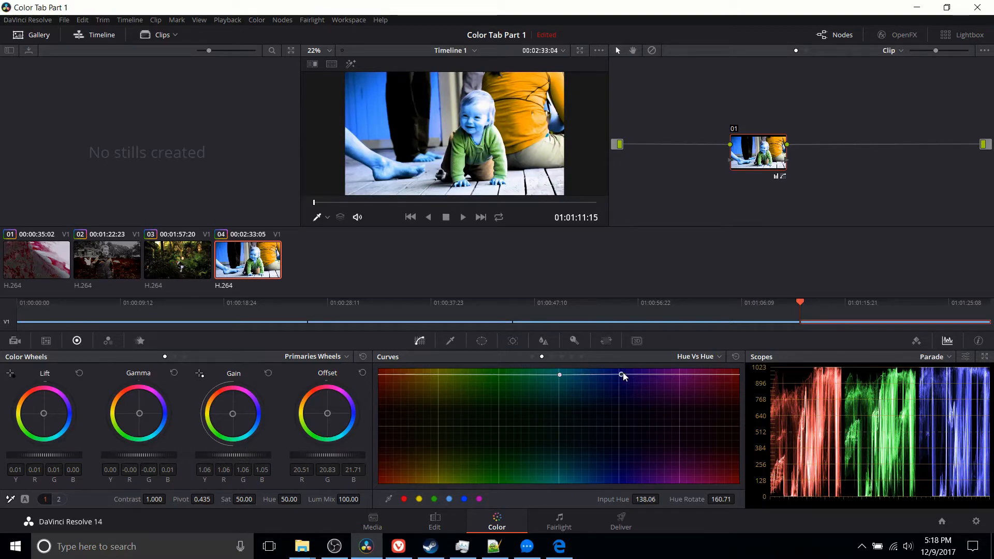
pyautogui.moveTo(623, 374); pyautogui.dragTo(583, 428)
pyautogui.click(688, 419)
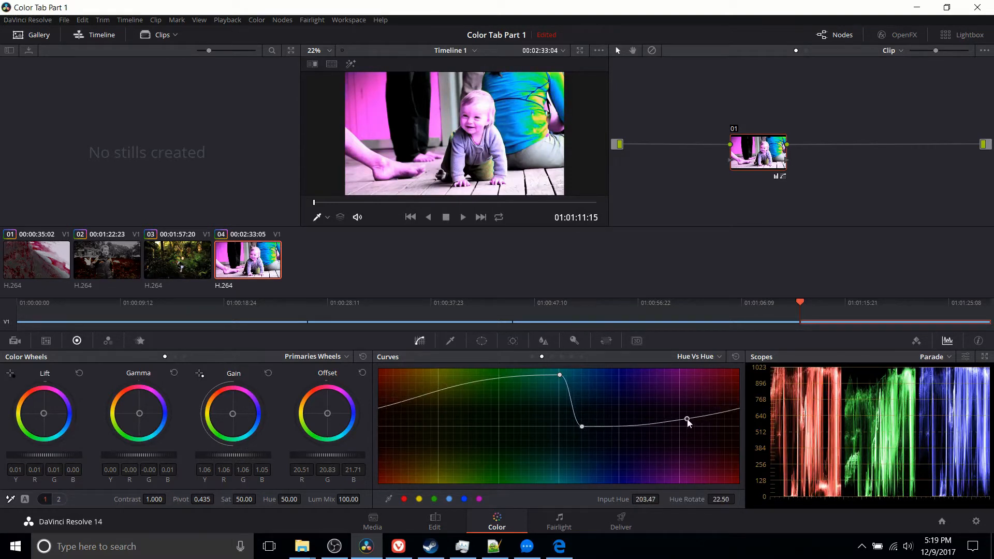
pyautogui.moveTo(688, 420); pyautogui.dragTo(741, 428)
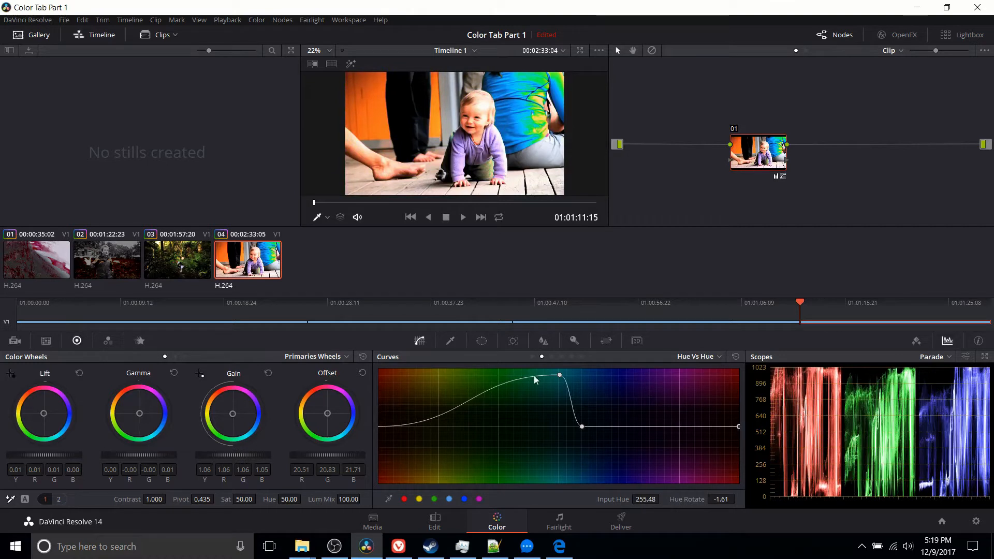
# Add a baseline point on the green side of the peak at Input Hue about 56 and anchor the curve's starting end to the baseline
pyautogui.click(533, 376)
pyautogui.moveTo(533, 376); pyautogui.dragTo(539, 425)
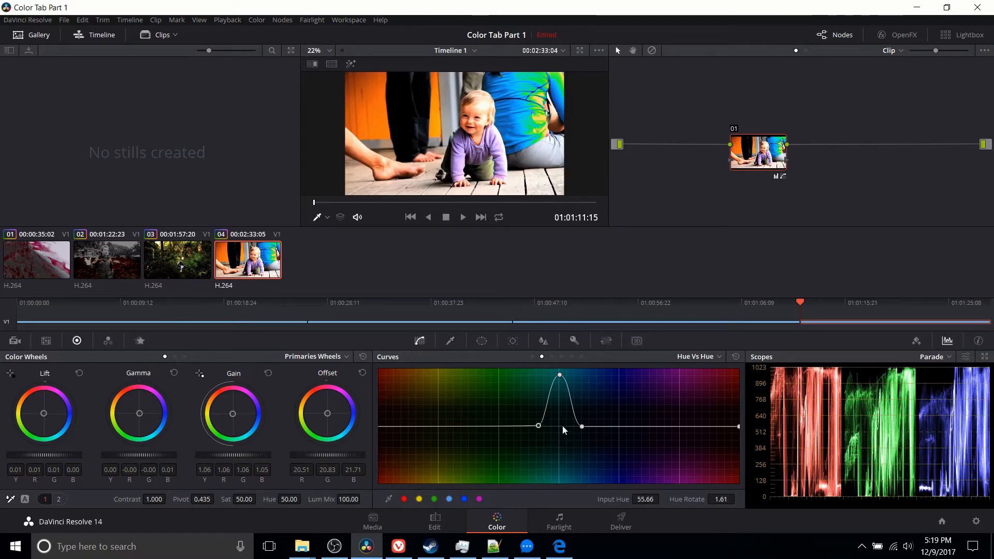
pyautogui.moveTo(538, 426); pyautogui.dragTo(538, 427)
pyautogui.click(380, 427)
pyautogui.moveTo(381, 428); pyautogui.dragTo(380, 430)
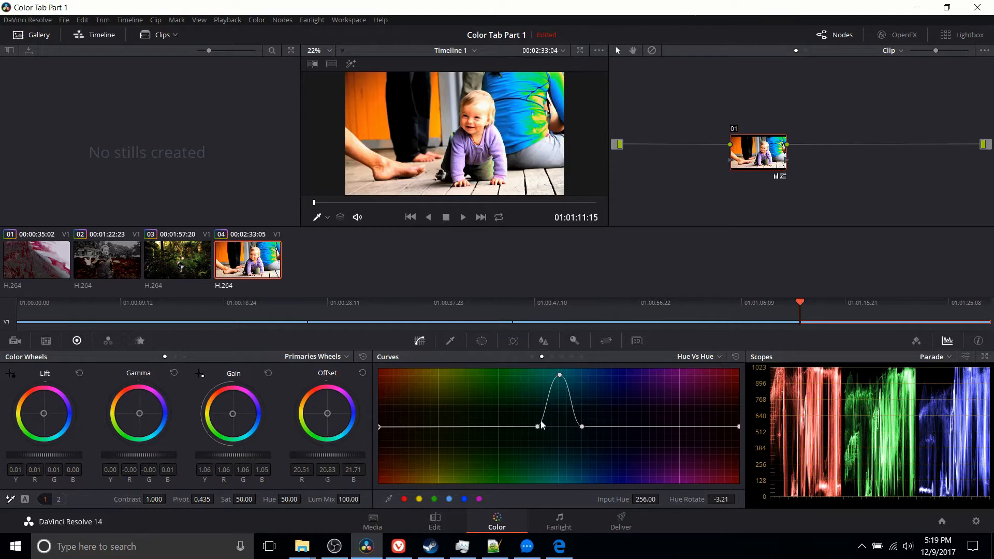
# Move the cyan peak to Input Hue about 71 and widen its base by placing the surrounding points near hues 44 and 152
pyautogui.moveTo(540, 426); pyautogui.dragTo(567, 426)
pyautogui.moveTo(560, 375); pyautogui.dragTo(554, 375)
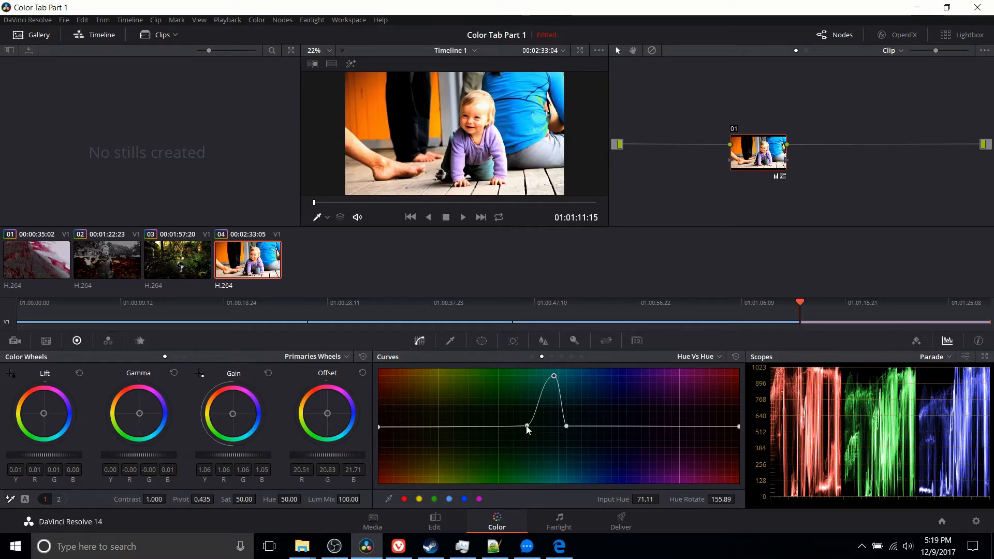
pyautogui.moveTo(528, 426); pyautogui.dragTo(486, 429)
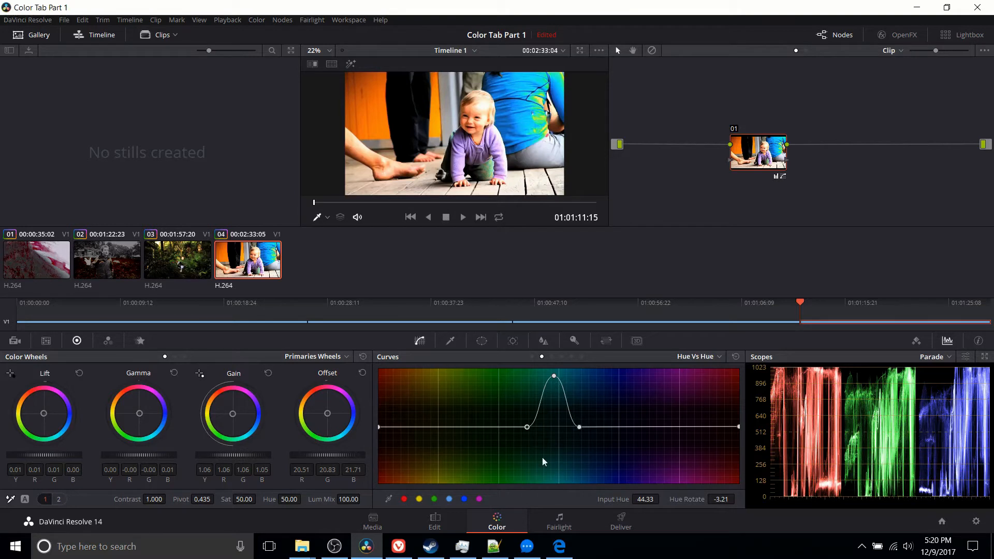
pyautogui.moveTo(581, 428); pyautogui.dragTo(635, 427)
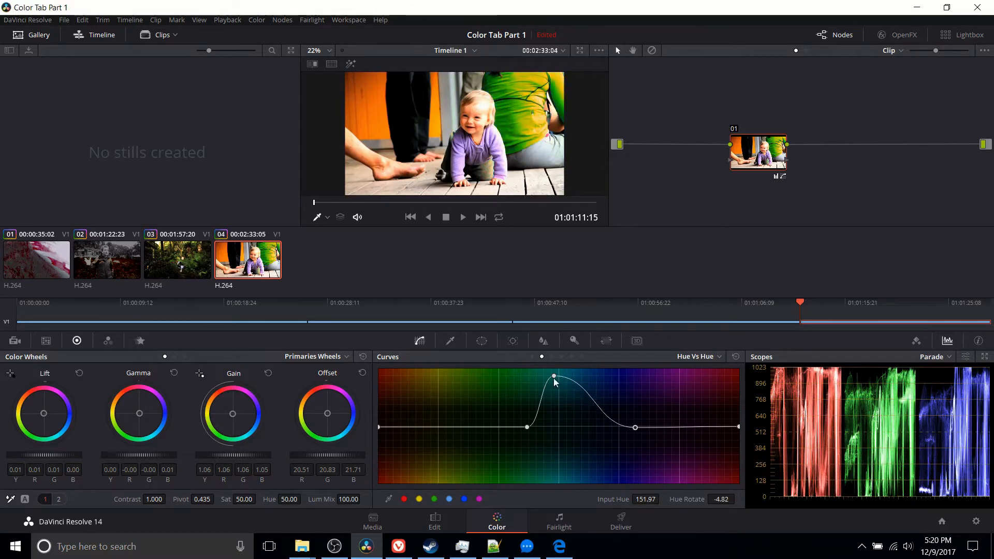
# Move the Hue Vs Hue peak to Input Hue about 101, with its base points near hues 27 and 128
pyautogui.moveTo(554, 379); pyautogui.dragTo(590, 381)
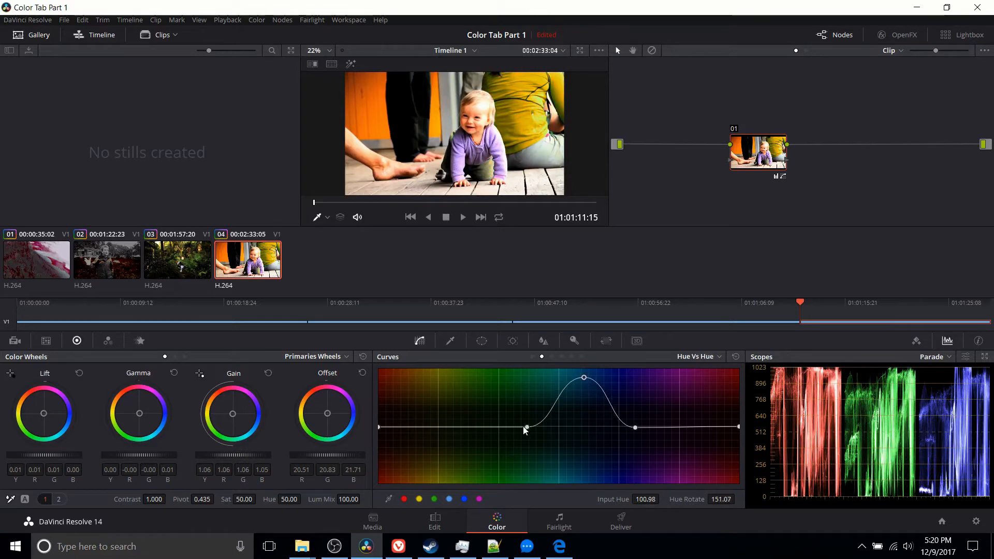
pyautogui.moveTo(527, 427)
pyautogui.mouseDown()
pyautogui.moveTo(545, 428)
pyautogui.moveTo(509, 427)
pyautogui.mouseUp()
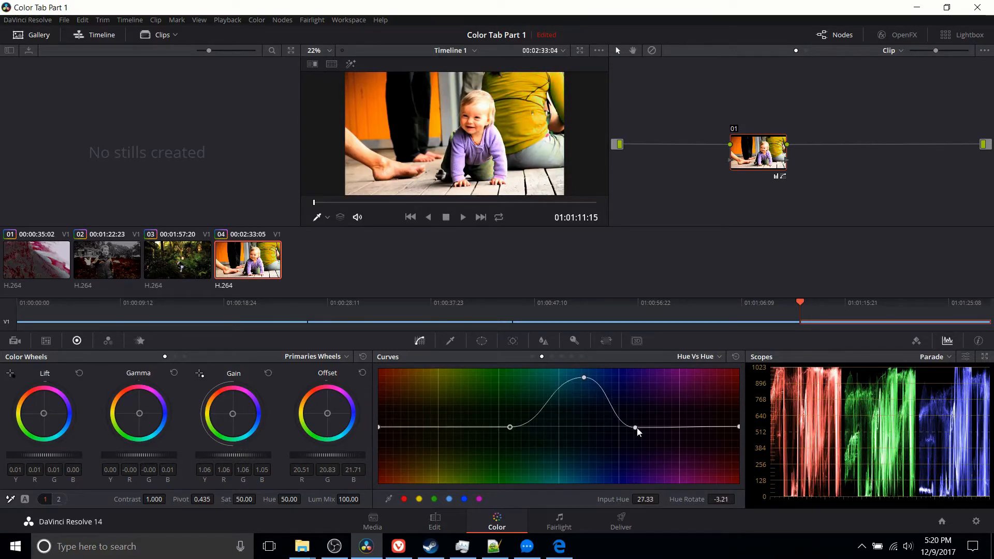
pyautogui.moveTo(637, 428); pyautogui.dragTo(611, 427)
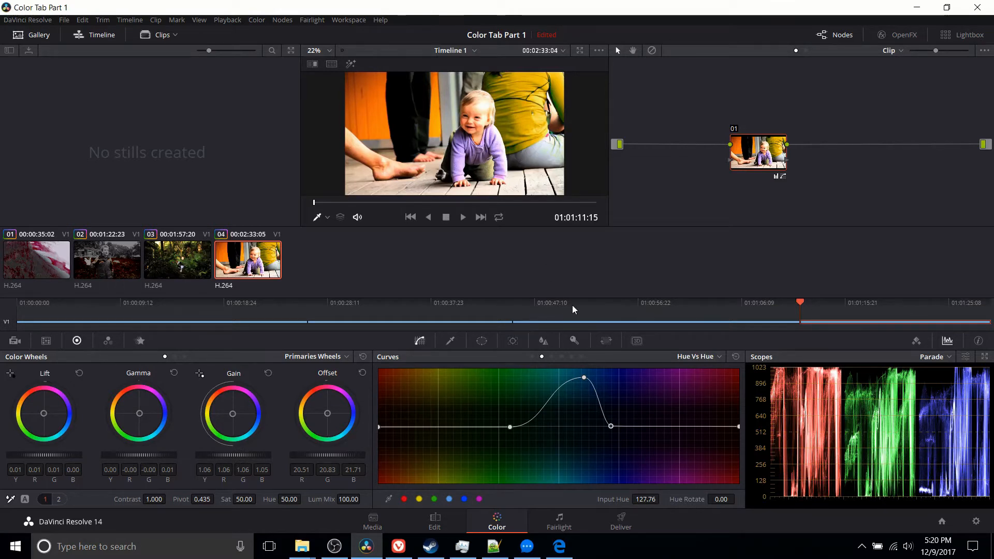
# Add a cyan control point on the Hue Vs Sat curve and sweep its Saturation to 1.98, down to 0.01 and up to about 0.85
pyautogui.click(551, 357)
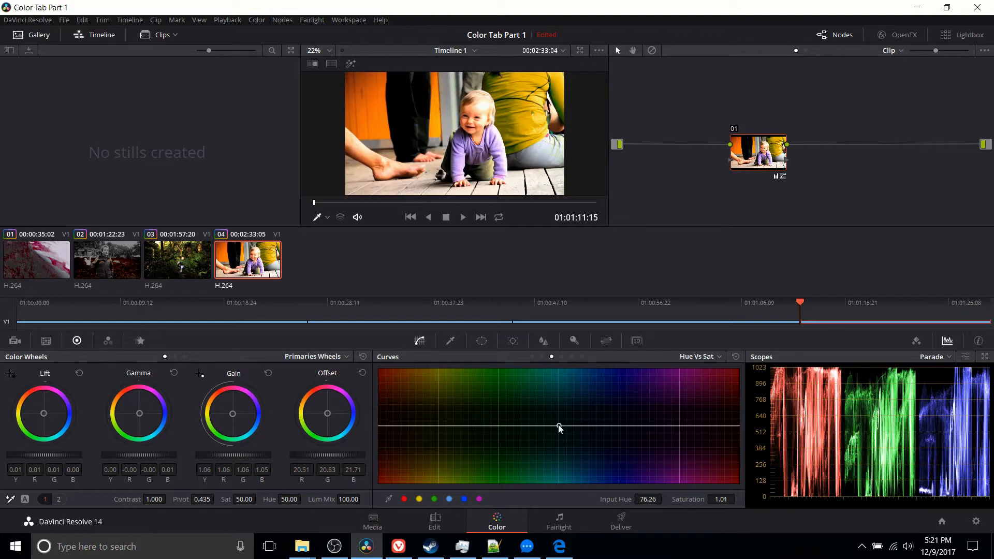
pyautogui.moveTo(559, 425); pyautogui.dragTo(560, 369)
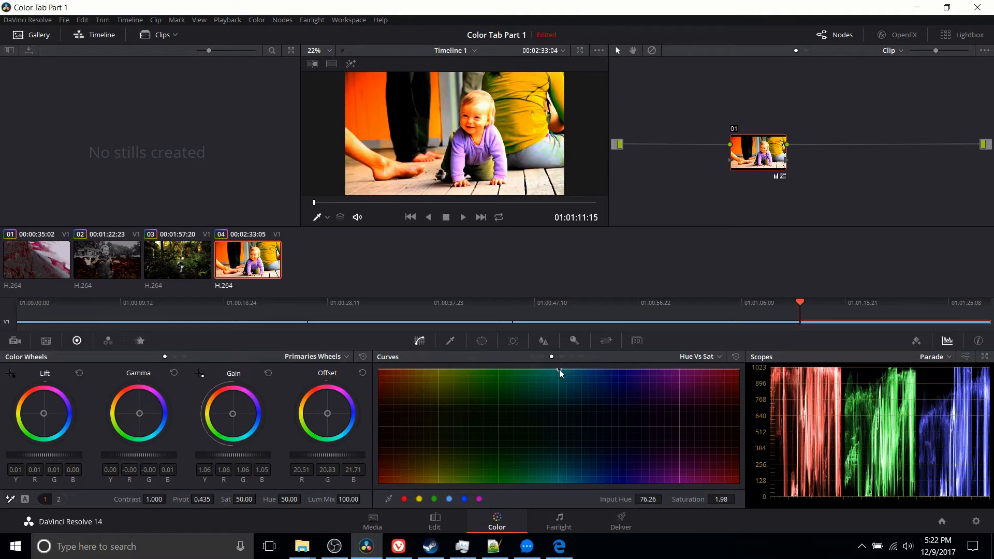
pyautogui.moveTo(559, 369); pyautogui.dragTo(554, 524)
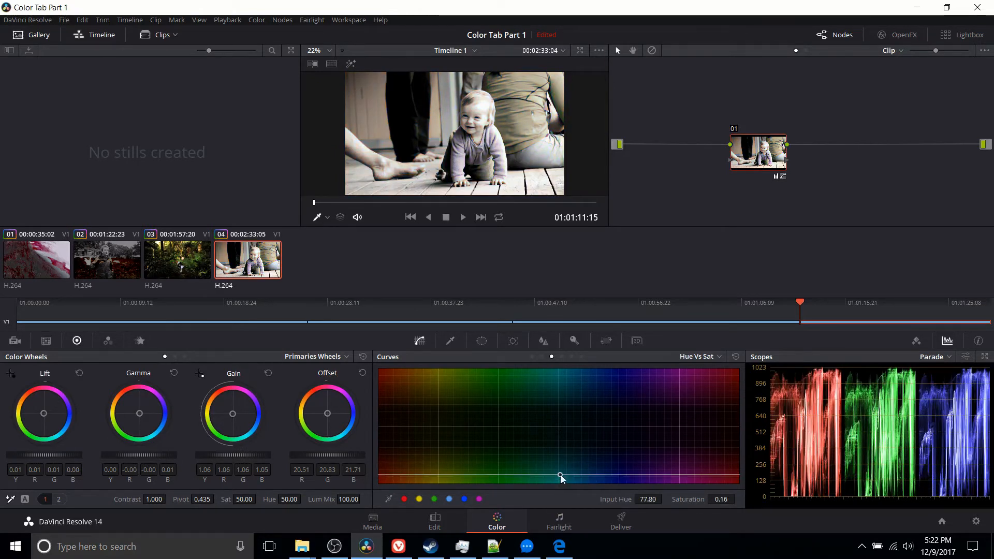
pyautogui.moveTo(561, 474); pyautogui.dragTo(555, 489)
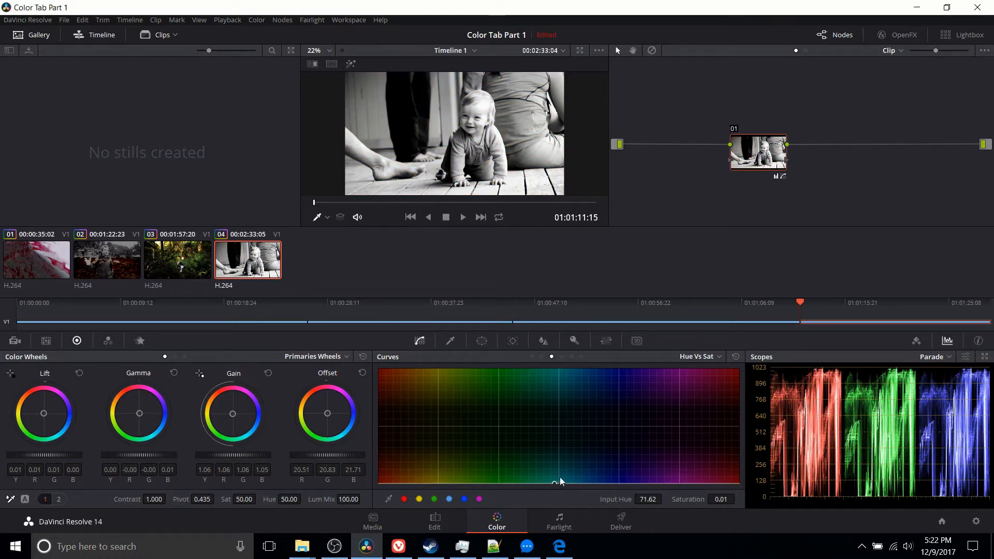
pyautogui.moveTo(554, 483); pyautogui.dragTo(558, 436)
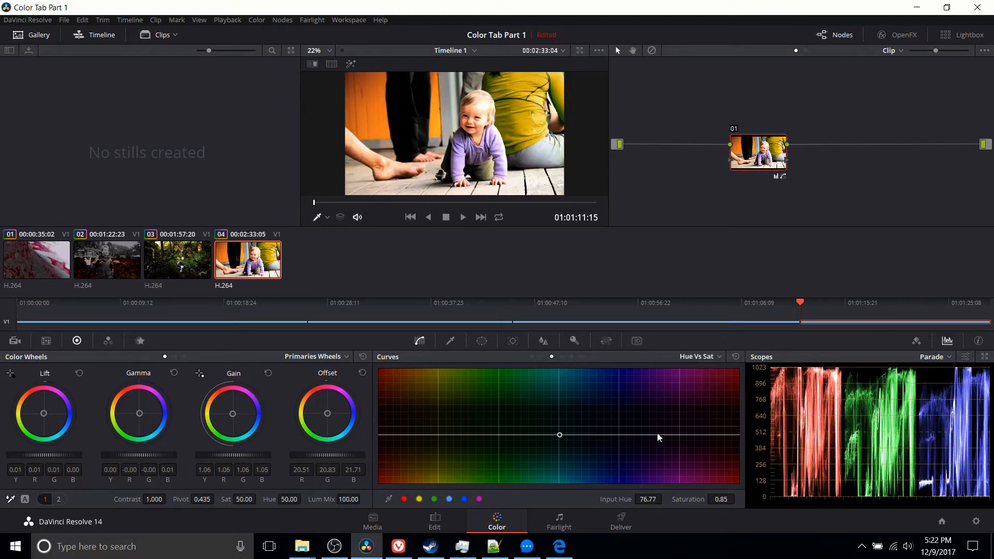
# Add Hue Vs Sat points at Input Hue about 198 and about 50, both lowered to Saturation 0
pyautogui.click(682, 436)
pyautogui.moveTo(682, 440); pyautogui.dragTo(689, 506)
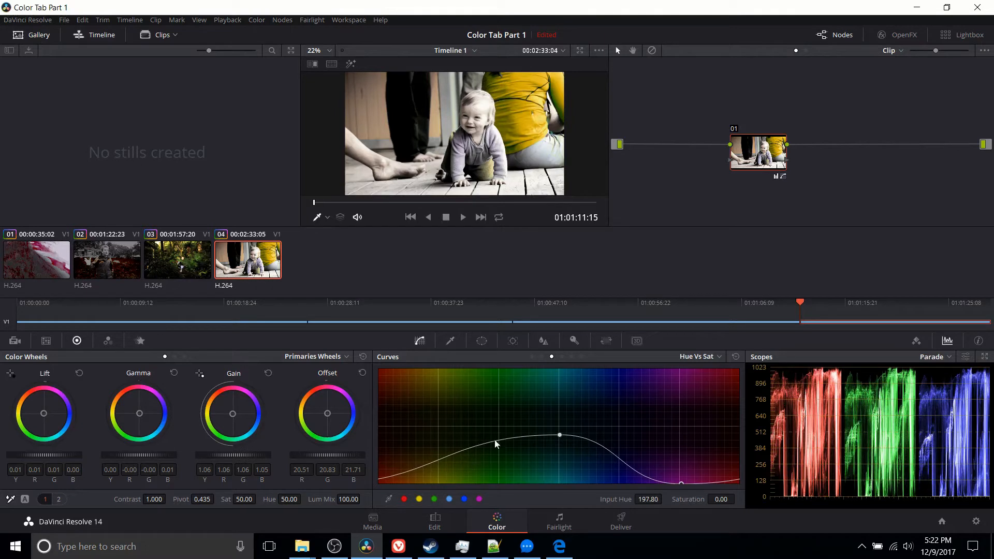
pyautogui.moveTo(498, 442); pyautogui.dragTo(533, 484)
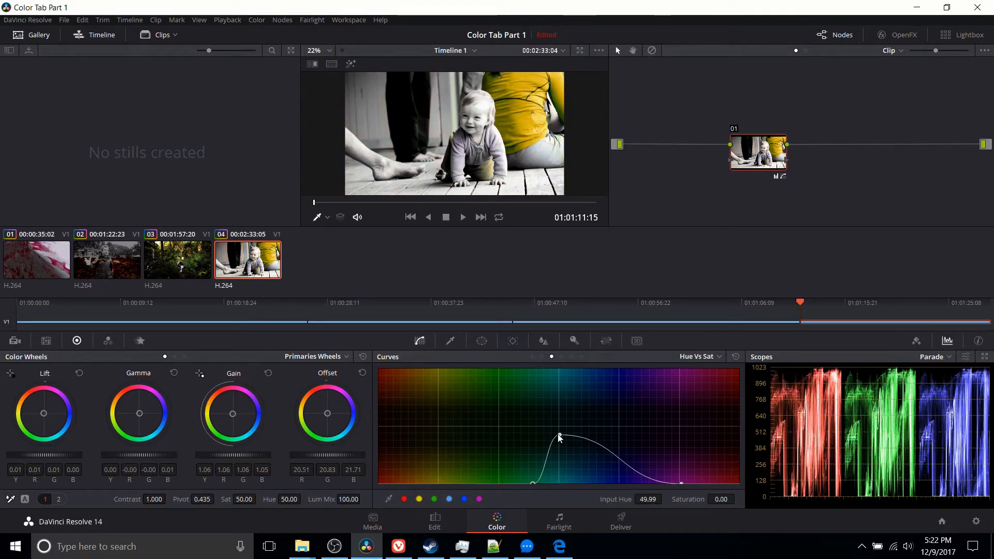
# Form a Hue Vs Sat plateau from cyan to a new blue point at Input Hue about 138, Saturation 0.88, with its cyan-side base near hue 73
pyautogui.click(589, 444)
pyautogui.moveTo(588, 444); pyautogui.dragTo(632, 432)
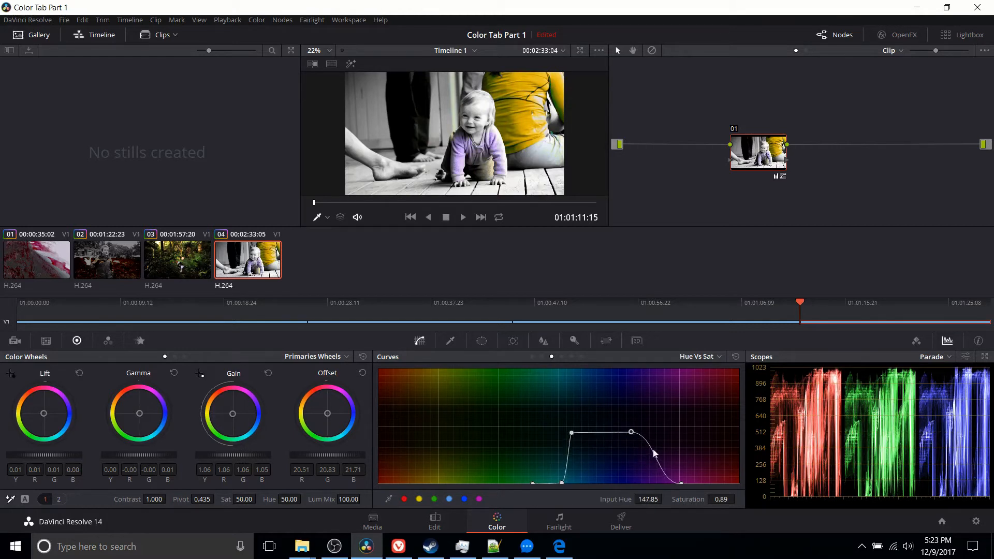
pyautogui.moveTo(563, 482); pyautogui.dragTo(556, 482)
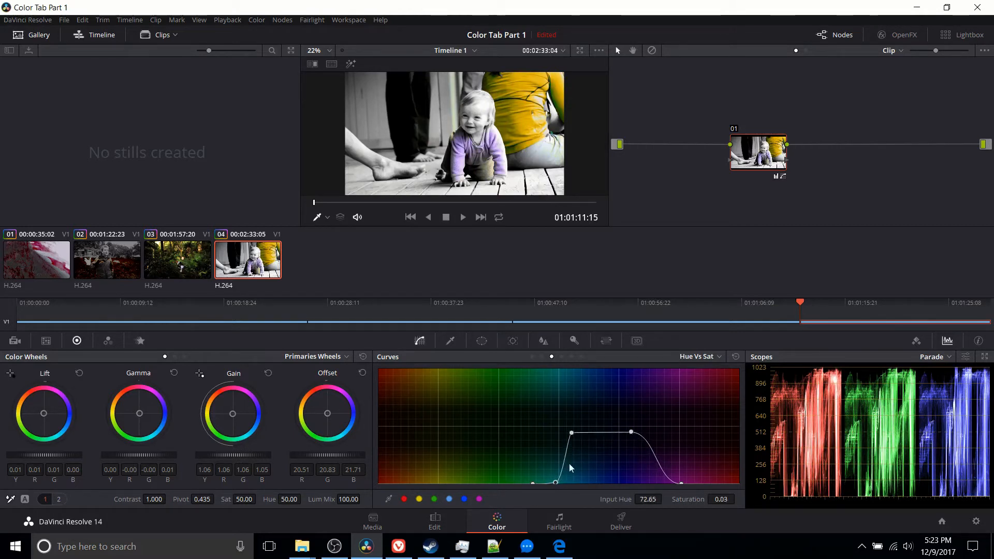
pyautogui.moveTo(572, 433); pyautogui.dragTo(619, 433)
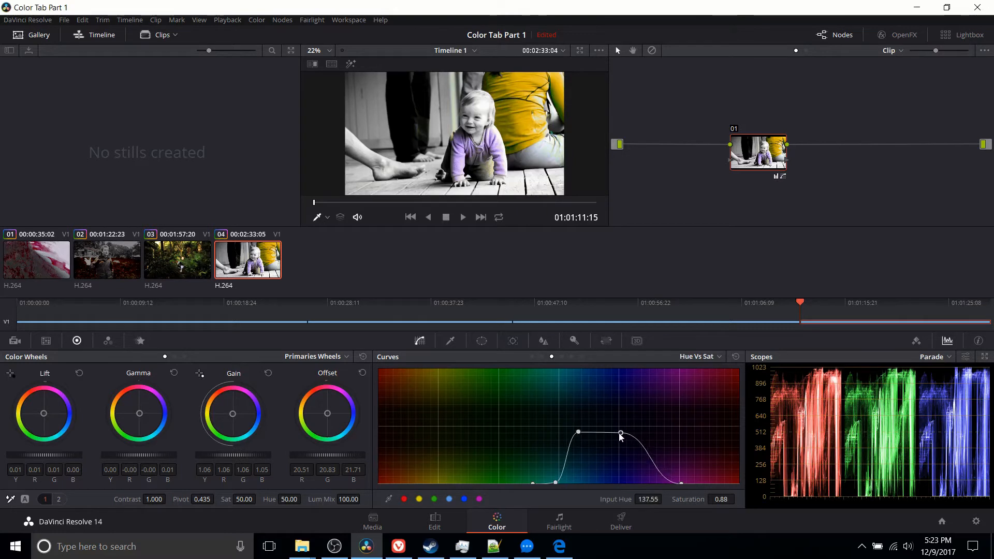
# Steepen both sides of the Hue Vs Sat plateau by moving its base points inward, the blue-side one to Input Hue about 148 at Saturation 0
pyautogui.moveTo(682, 483); pyautogui.dragTo(623, 483)
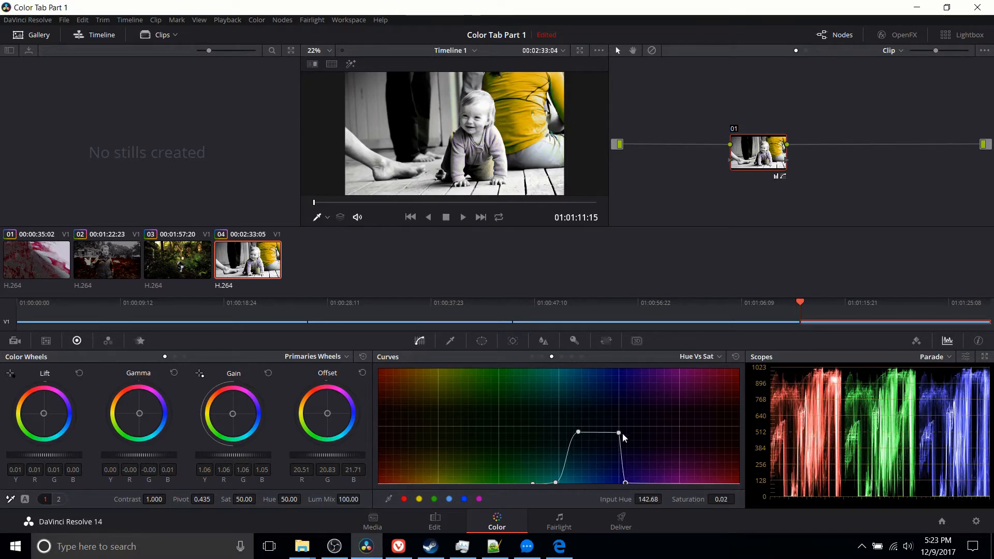
pyautogui.moveTo(556, 483); pyautogui.dragTo(589, 484)
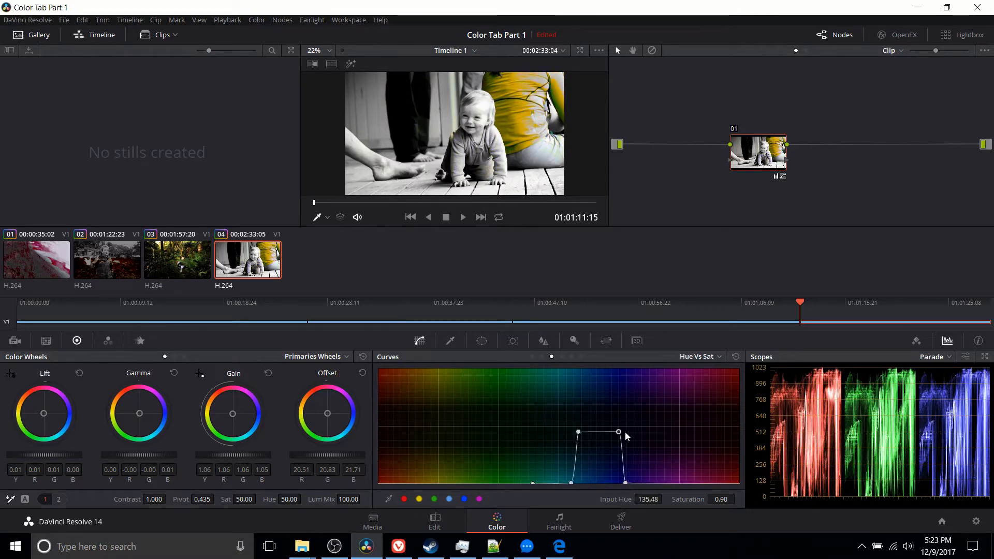
pyautogui.moveTo(627, 483); pyautogui.dragTo(631, 483)
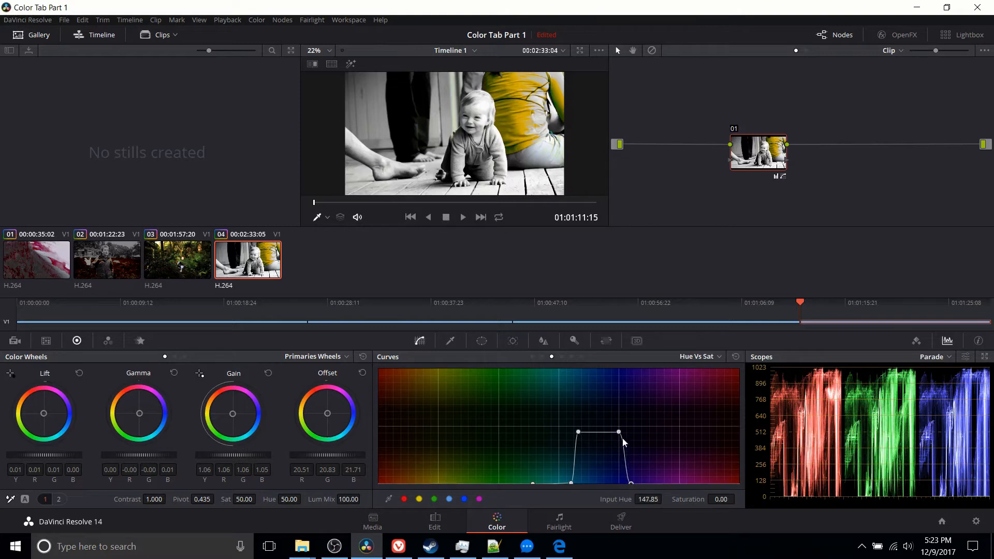
pyautogui.moveTo(619, 432); pyautogui.dragTo(628, 435)
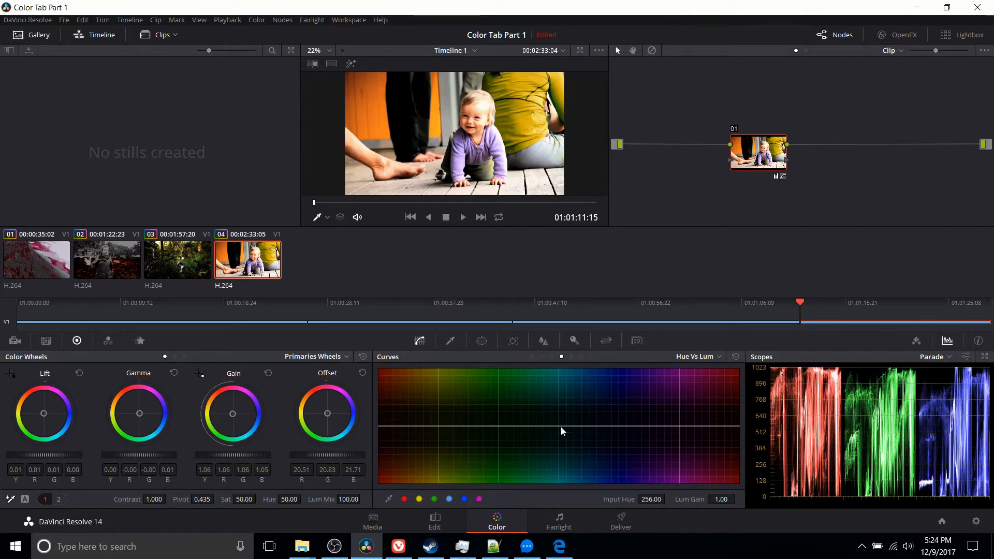
# Add a cyan control point on the Hue Vs Lum curve and lower it to the minimum, undoing the first attempt and repeating it
pyautogui.moveTo(559, 426); pyautogui.dragTo(581, 522)
pyautogui.hotkey('ctrl', 'z')
pyautogui.moveTo(558, 425); pyautogui.dragTo(557, 485)
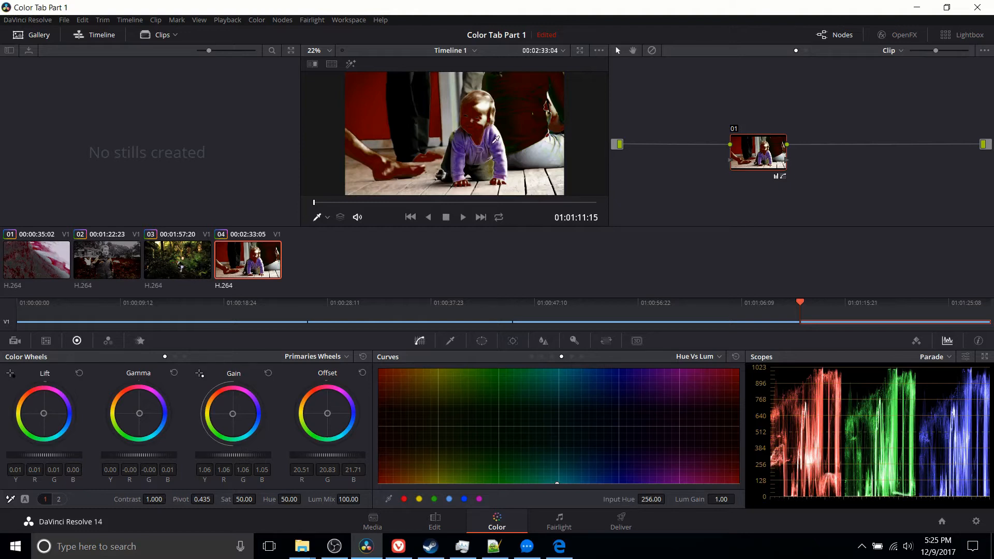
# Add Hue Vs Lum points at Input Hue about 155 with Lum Gain about 1.58 and at about 191 with Lum Gain about 1.51
pyautogui.click(634, 484)
pyautogui.moveTo(634, 483); pyautogui.dragTo(638, 392)
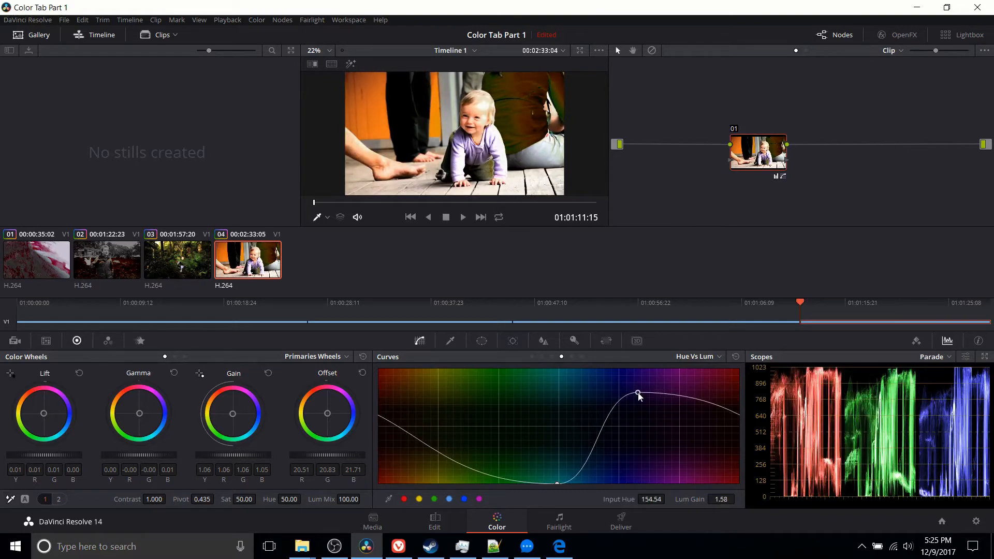
pyautogui.click(699, 400)
pyautogui.moveTo(699, 402); pyautogui.dragTo(676, 397)
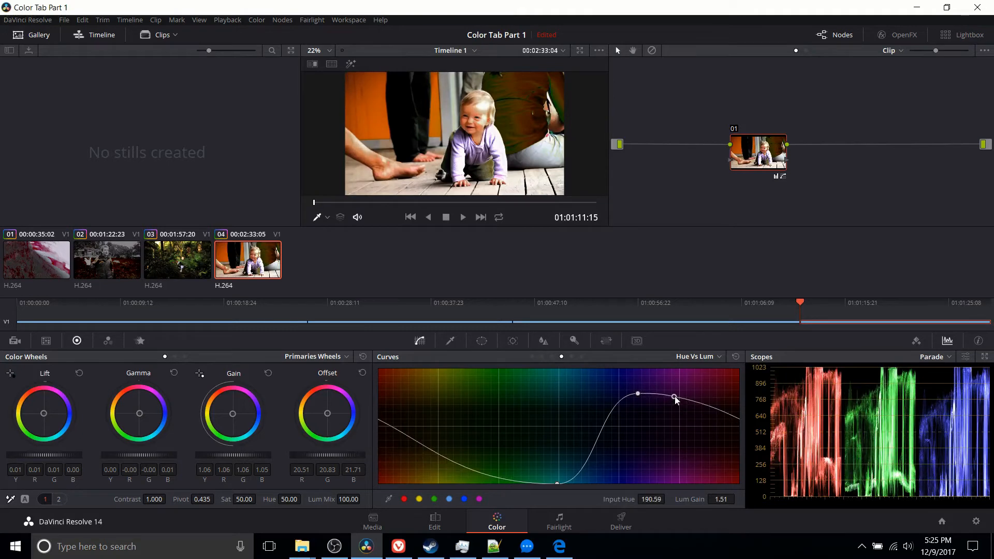
# Add Hue Vs Lum points near hues 340 and 266 at Lum Gain about 0.66 and 0.78, and raise the cyan point to about 1.12
pyautogui.moveTo(428, 462); pyautogui.dragTo(462, 445)
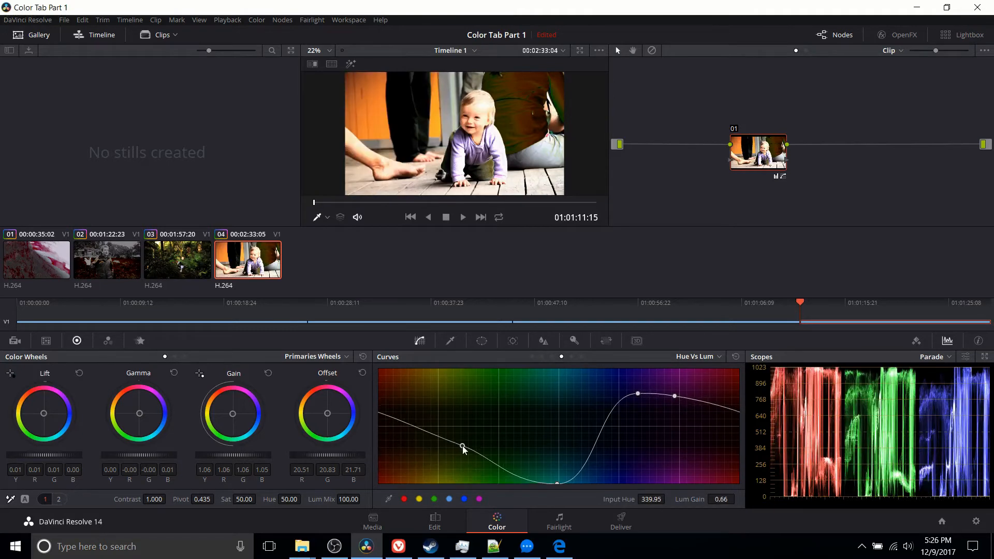
pyautogui.click(389, 437)
pyautogui.moveTo(389, 437); pyautogui.dragTo(389, 445)
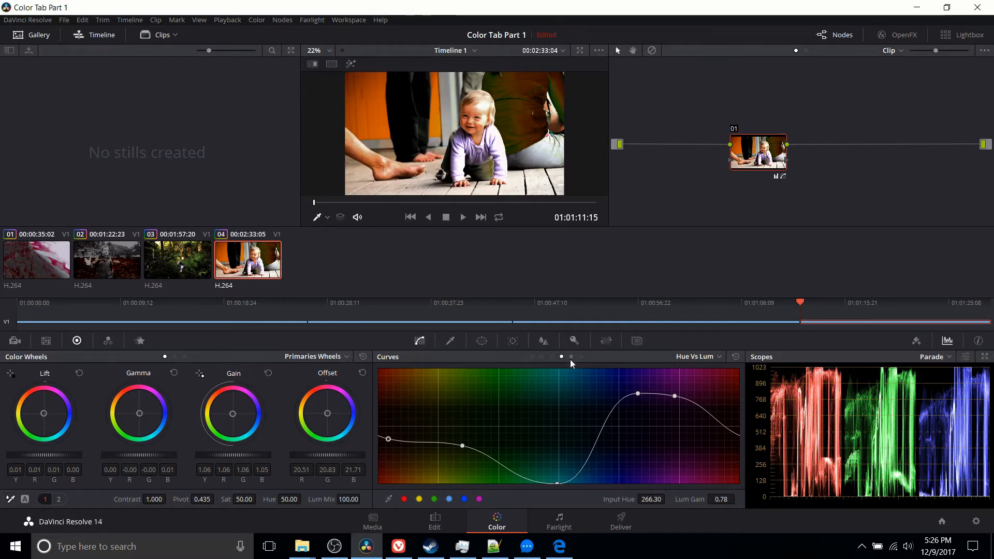
pyautogui.moveTo(558, 482); pyautogui.dragTo(560, 421)
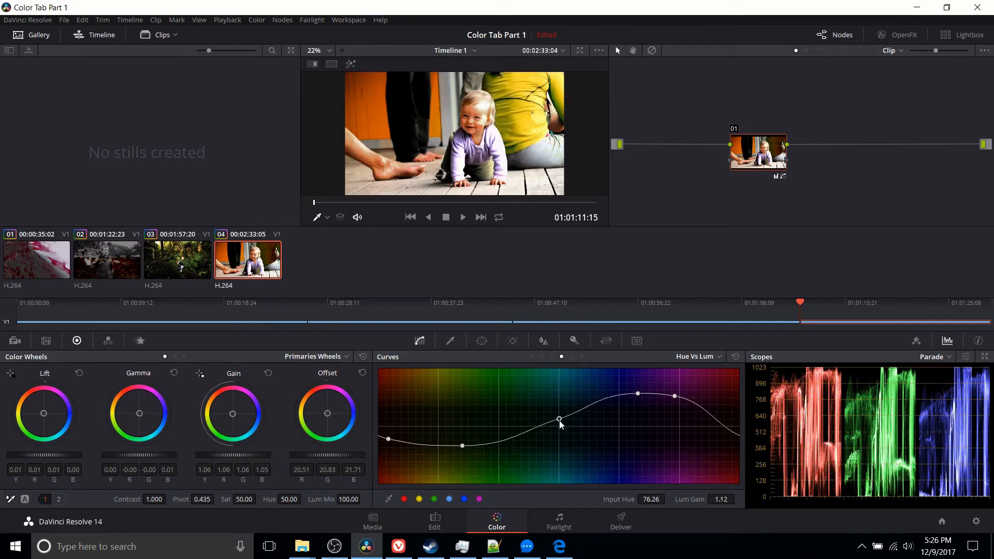
# Anchor the Lum Vs Sat curve at its midpoint and black end, and raise the white end to Saturation 2.00 before returning it to the baseline
pyautogui.click(571, 356)
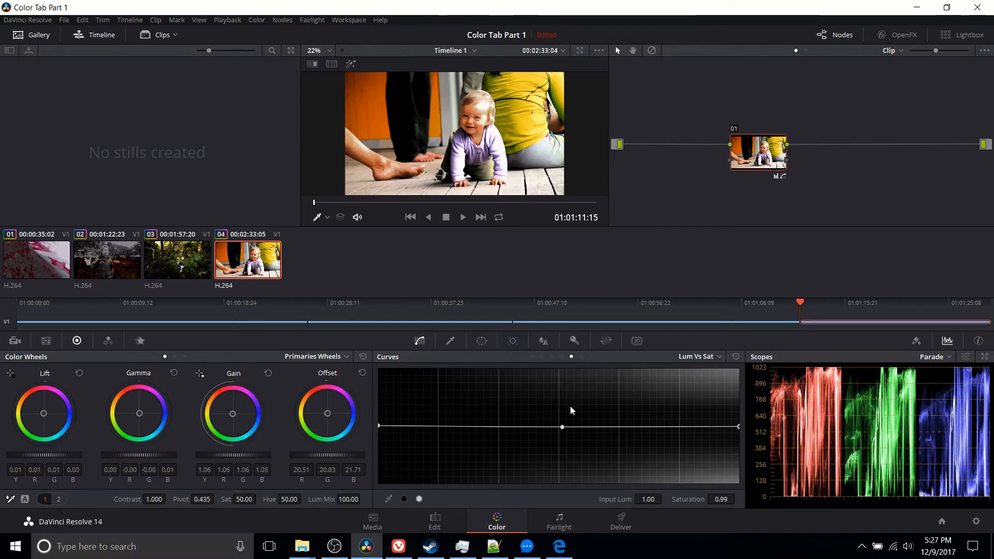
pyautogui.click(562, 424)
pyautogui.moveTo(380, 426)
pyautogui.mouseDown()
pyautogui.moveTo(377, 509)
pyautogui.moveTo(377, 331)
pyautogui.moveTo(384, 495)
pyautogui.moveTo(386, 330)
pyautogui.moveTo(390, 505)
pyautogui.moveTo(396, 371)
pyautogui.moveTo(392, 428)
pyautogui.mouseUp()
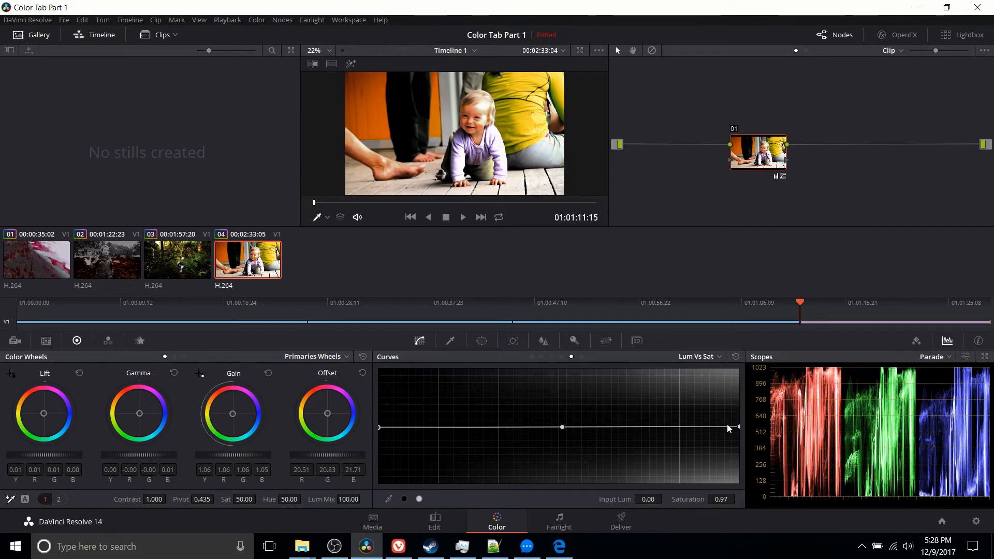
pyautogui.moveTo(738, 427); pyautogui.dragTo(754, 363)
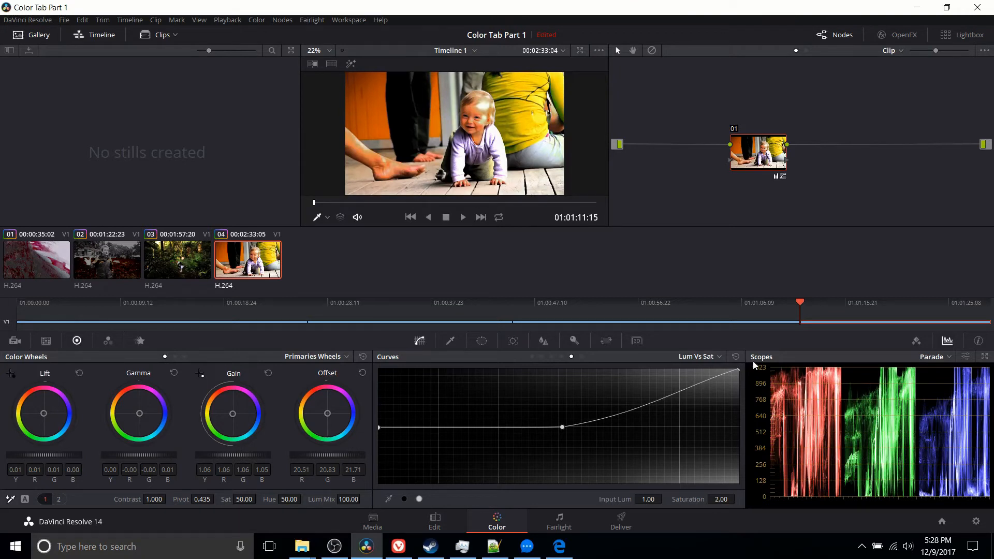
pyautogui.moveTo(753, 362); pyautogui.dragTo(750, 431)
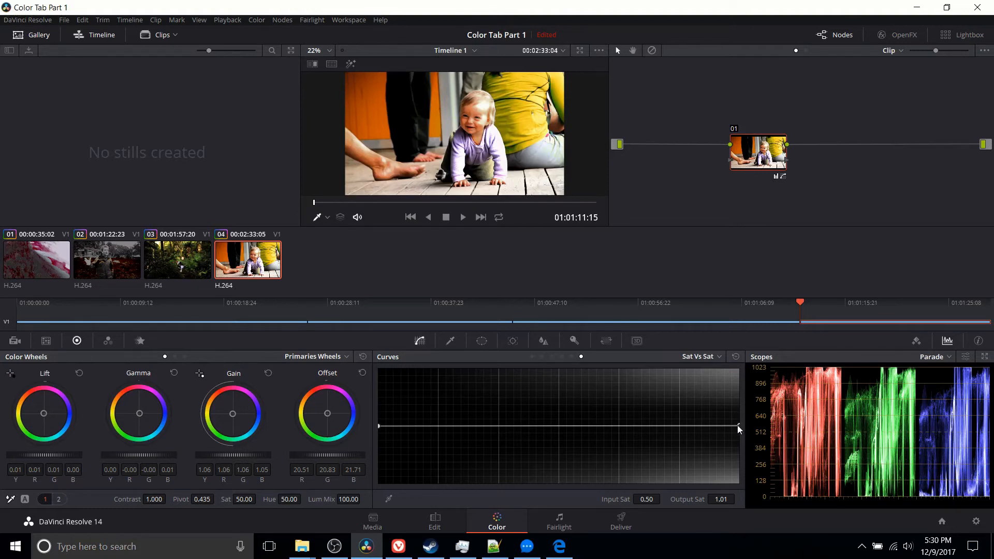
# On the Sat Vs Sat curve, raise the high-saturation end to 2.00, lower it to about 0.71, and lift the low-saturation end to about 1.65
pyautogui.moveTo(737, 426); pyautogui.dragTo(743, 329)
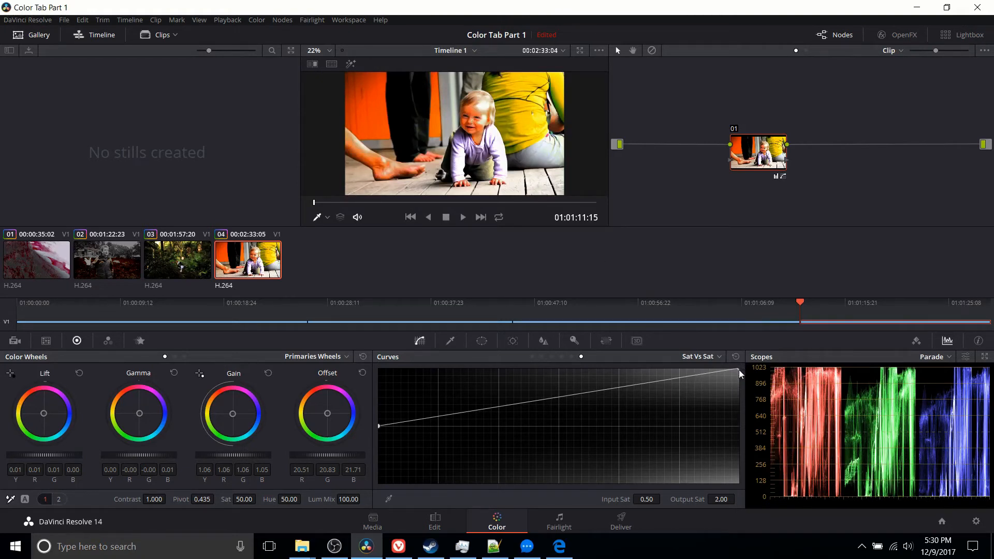
pyautogui.moveTo(739, 370); pyautogui.dragTo(750, 443)
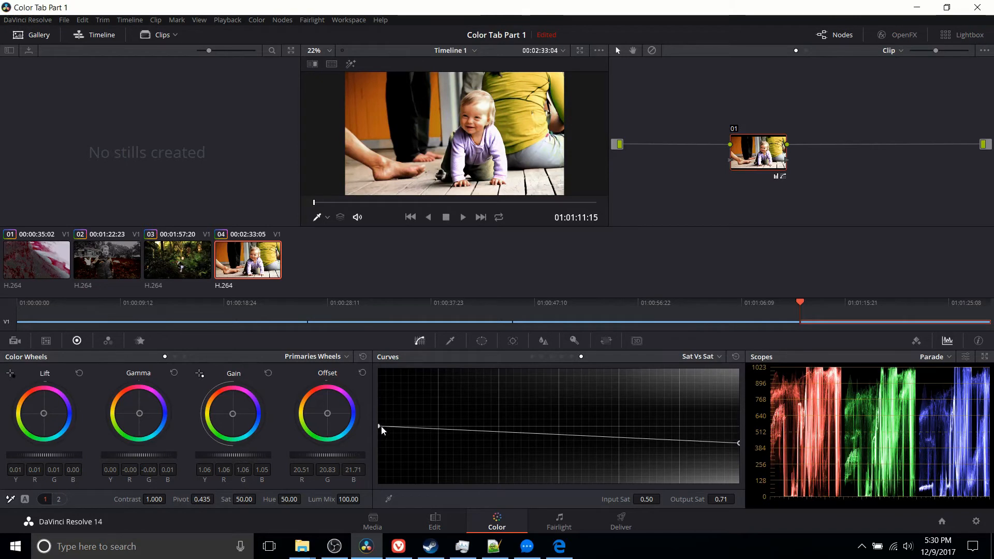
pyautogui.moveTo(383, 430); pyautogui.dragTo(386, 387)
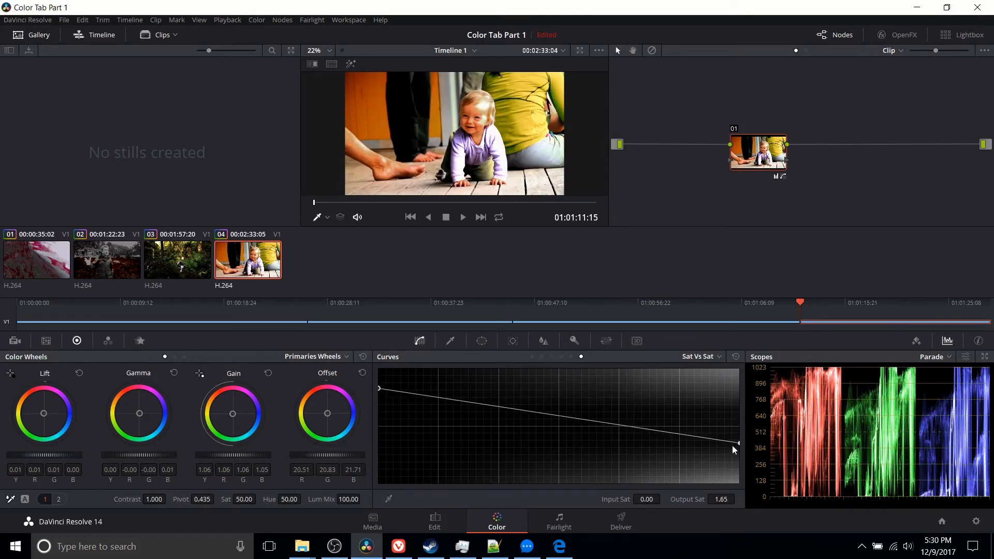
pyautogui.moveTo(737, 442); pyautogui.dragTo(737, 447)
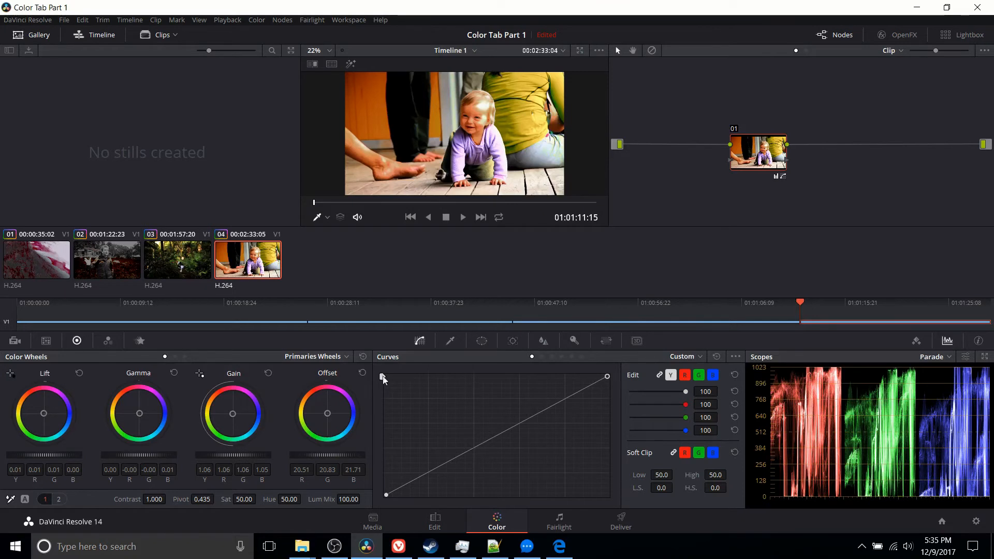
# Lower the Custom curve's contrast handle all the way down to flatten the curve and fully invert it
pyautogui.moveTo(383, 377); pyautogui.dragTo(387, 412)
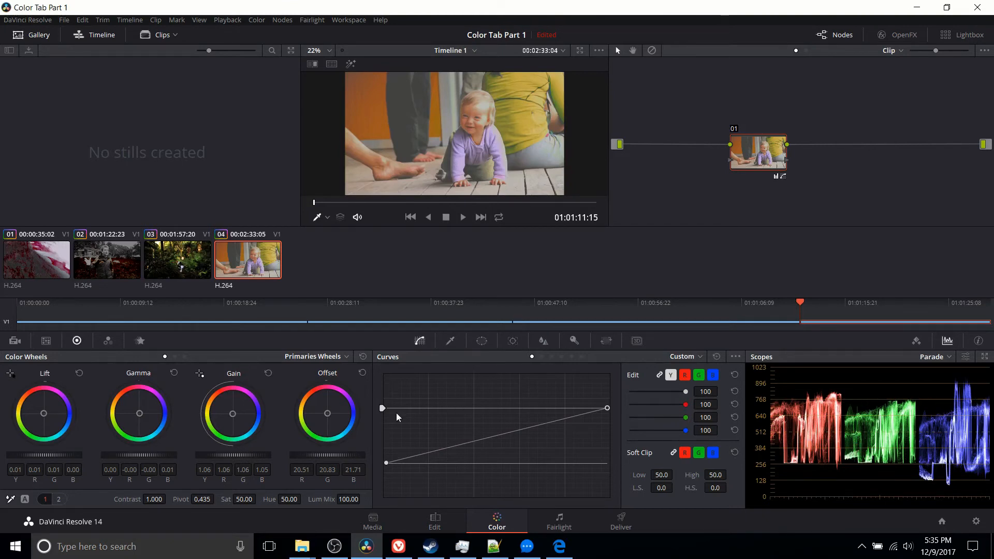
pyautogui.moveTo(385, 409); pyautogui.dragTo(386, 434)
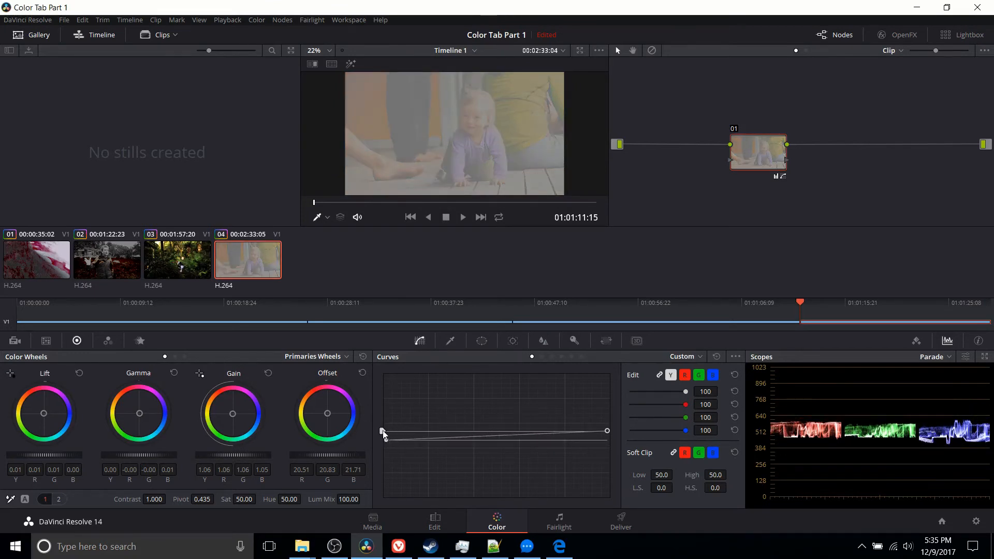
pyautogui.moveTo(384, 435)
pyautogui.mouseDown()
pyautogui.moveTo(385, 444)
pyautogui.moveTo(385, 416)
pyautogui.moveTo(384, 446)
pyautogui.mouseUp()
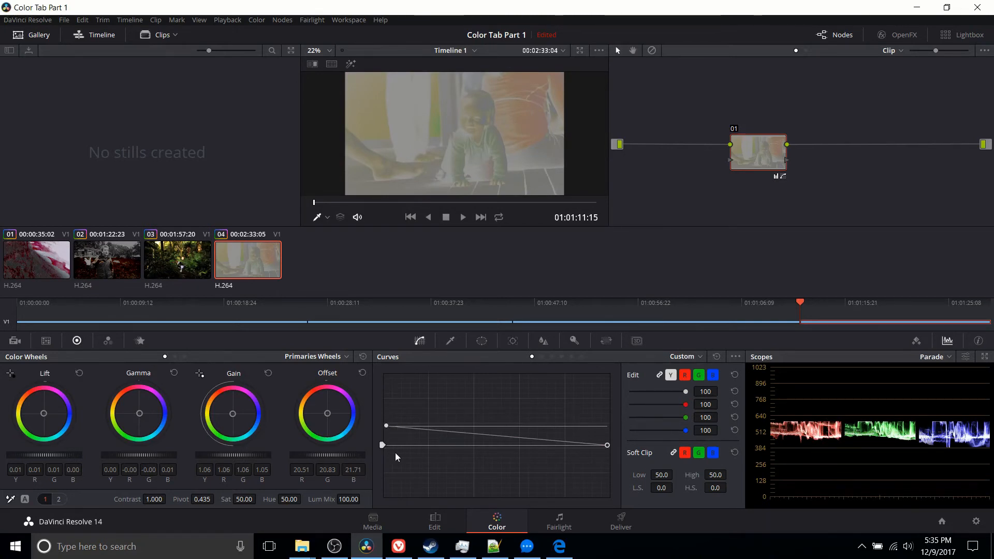
pyautogui.moveTo(383, 443); pyautogui.dragTo(366, 506)
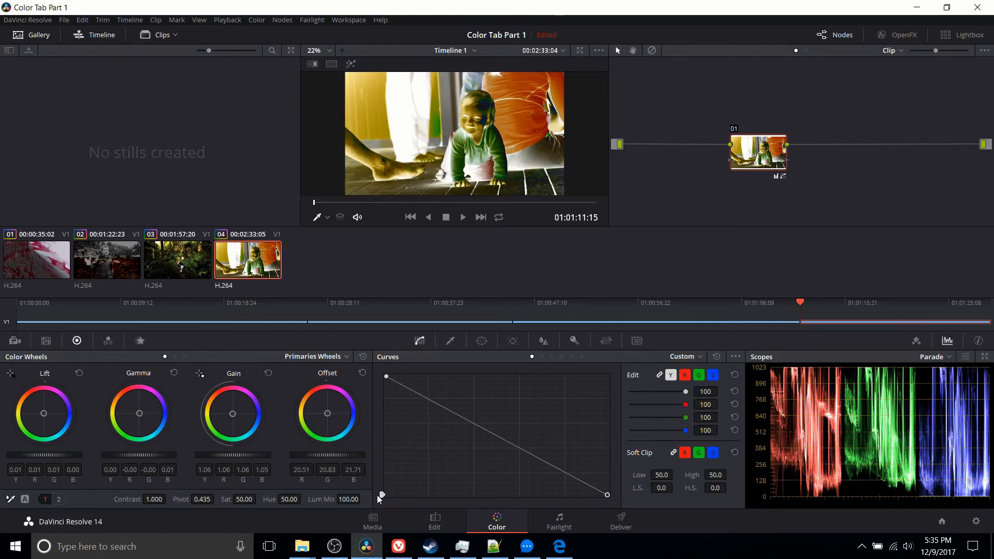
# Restore the Custom curve's contrast handle to the top, and raise the black end slightly before returning it to the corner
pyautogui.moveTo(382, 494); pyautogui.dragTo(375, 321)
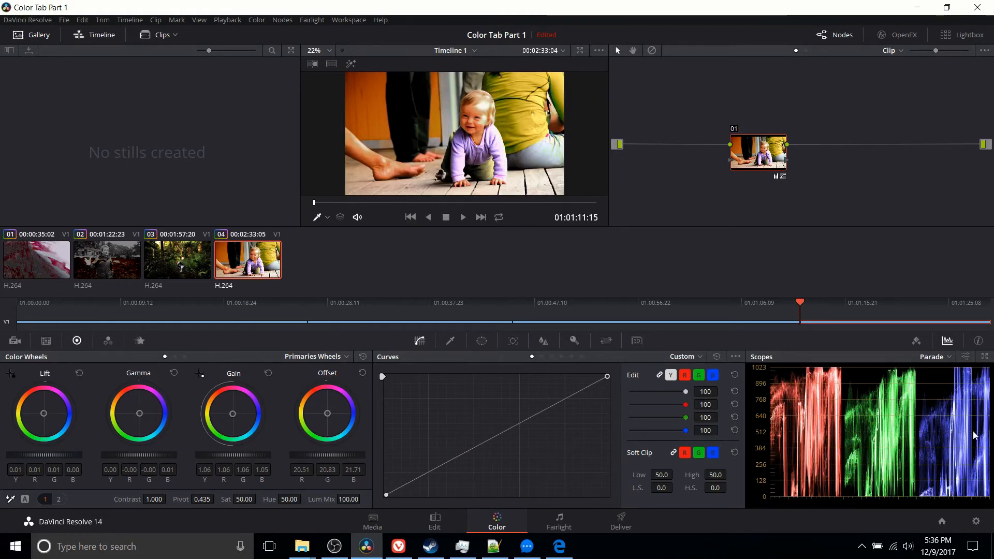
pyautogui.moveTo(608, 377); pyautogui.dragTo(635, 352)
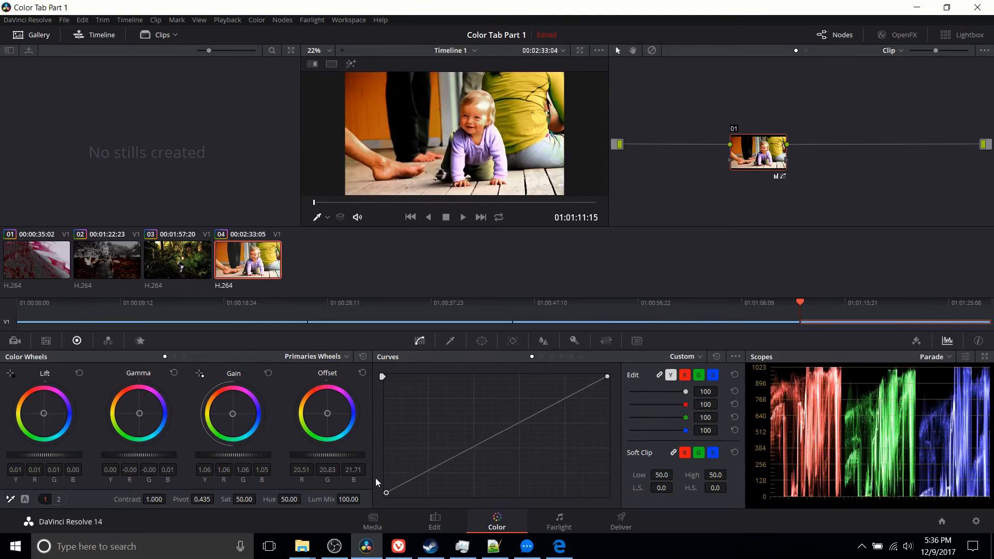
pyautogui.moveTo(385, 496); pyautogui.dragTo(387, 474)
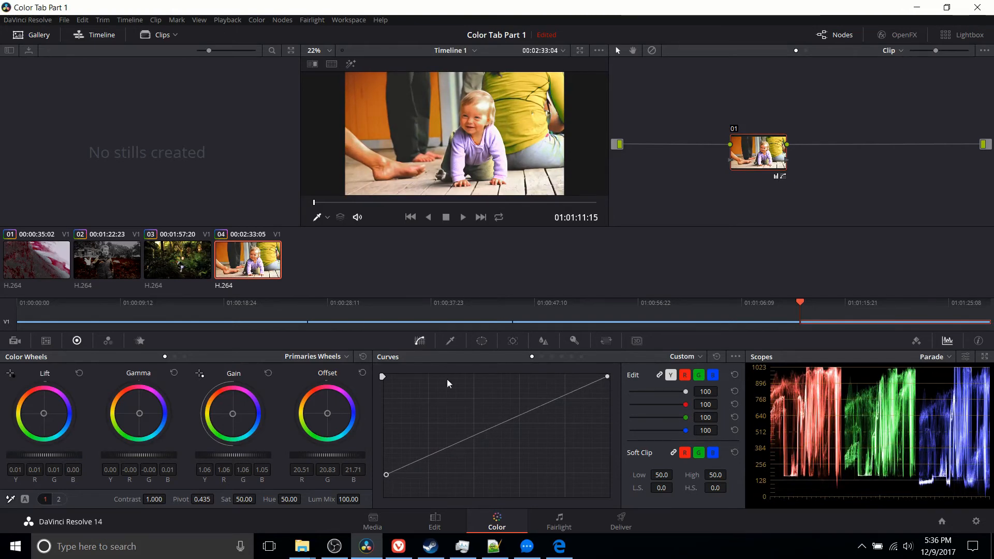
pyautogui.moveTo(385, 473); pyautogui.dragTo(362, 501)
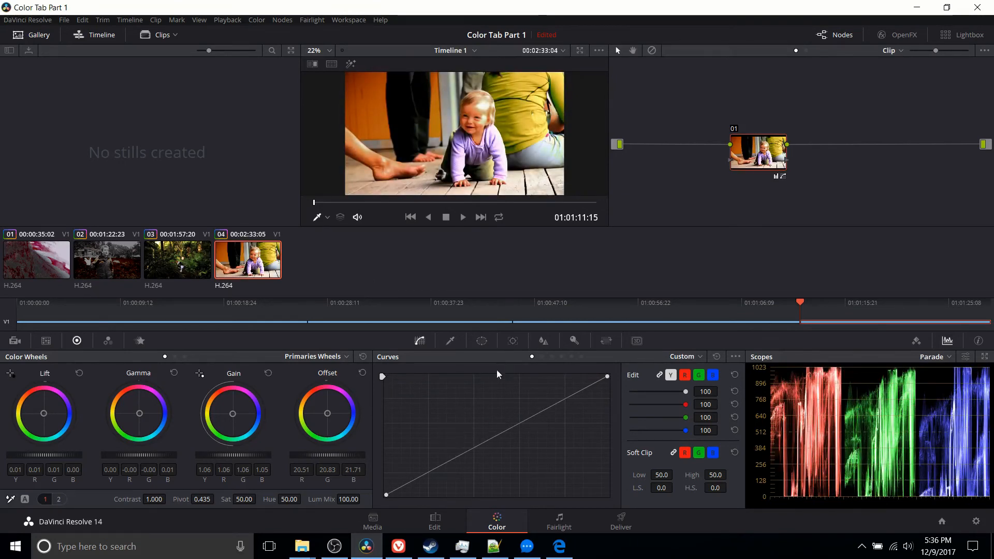
# Add midtone, highlight and shadow points along the Custom curve, and align the shadow point with the diagonal
pyautogui.click(493, 440)
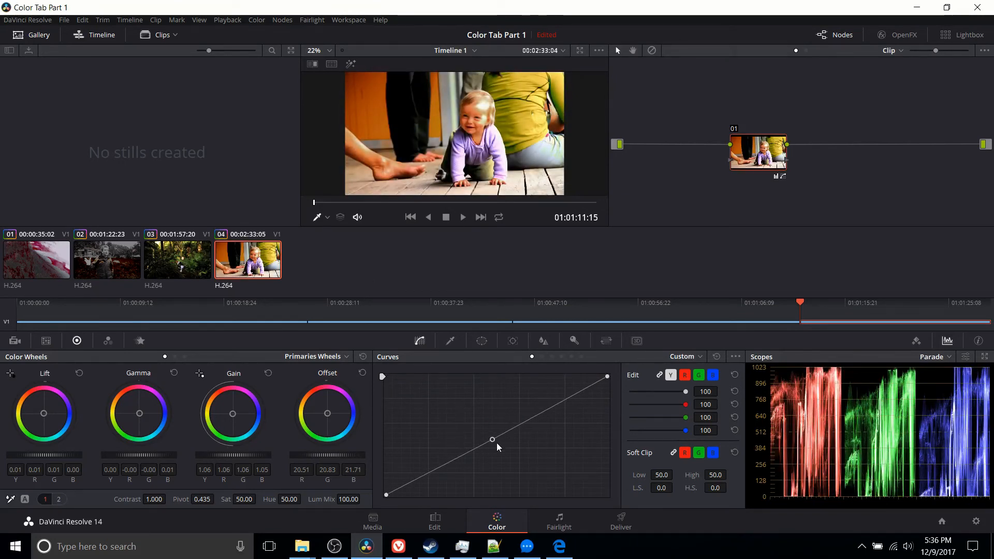
pyautogui.click(554, 407)
pyautogui.click(436, 467)
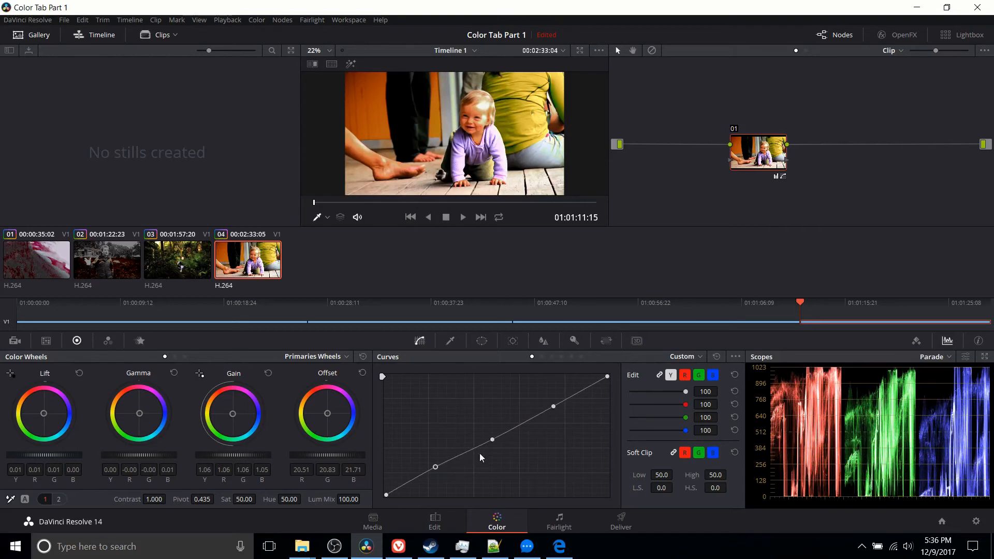
pyautogui.moveTo(433, 470); pyautogui.dragTo(436, 474)
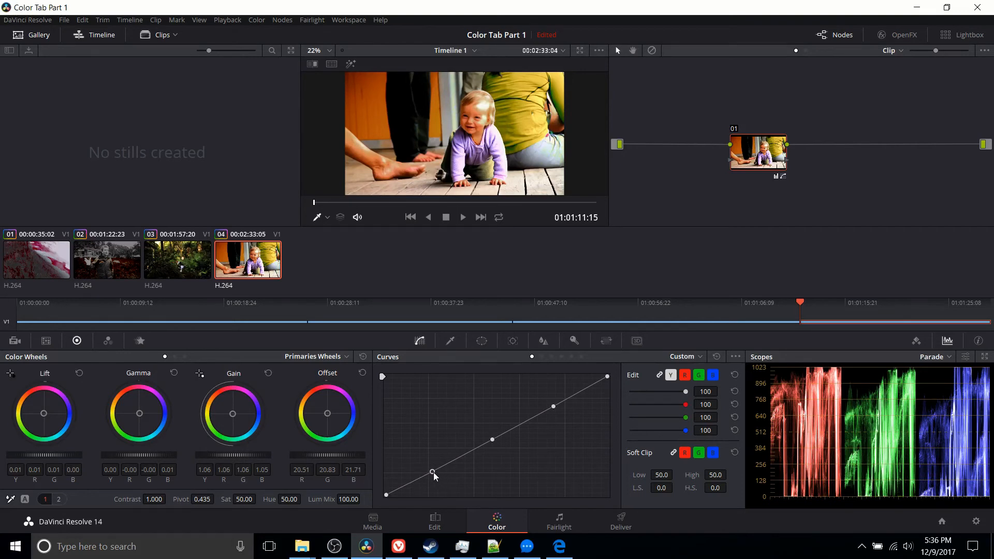
# Try a strong lift of the Custom curve's shadow point, undo it, and lift the point by a smaller amount
pyautogui.moveTo(433, 472); pyautogui.dragTo(429, 445)
pyautogui.hotkey('ctrl', 'z')
pyautogui.moveTo(433, 471)
pyautogui.mouseDown()
pyautogui.moveTo(434, 442)
pyautogui.moveTo(431, 474)
pyautogui.moveTo(428, 442)
pyautogui.moveTo(429, 454)
pyautogui.mouseUp()
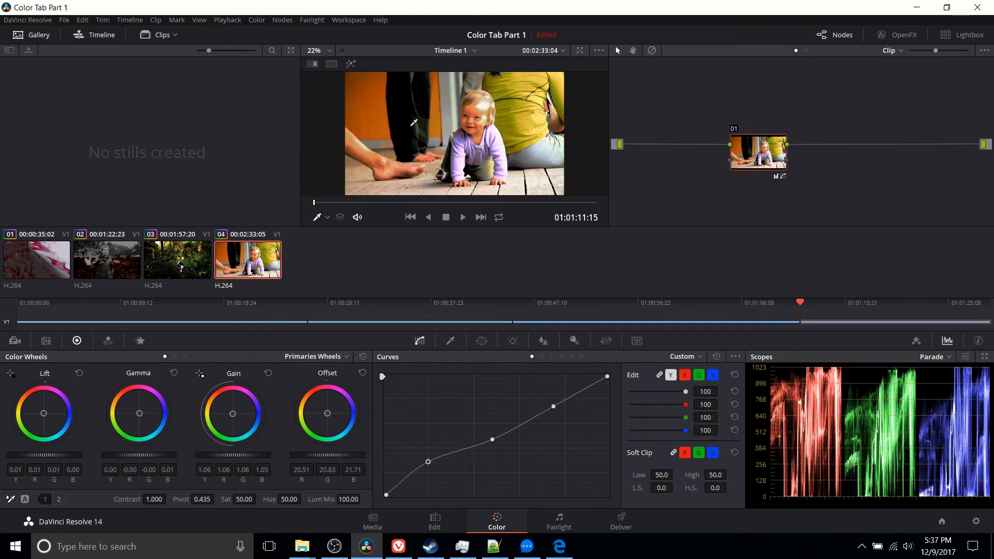
# Fade the image by raising the Custom curve's black end, easing the shadow point down, and lowering the white end and highlight point
pyautogui.moveTo(384, 496)
pyautogui.mouseDown()
pyautogui.moveTo(384, 483)
pyautogui.moveTo(381, 509)
pyautogui.mouseUp()
pyautogui.moveTo(428, 461); pyautogui.dragTo(427, 466)
pyautogui.moveTo(387, 496)
pyautogui.mouseDown()
pyautogui.moveTo(386, 395)
pyautogui.moveTo(383, 479)
pyautogui.mouseUp()
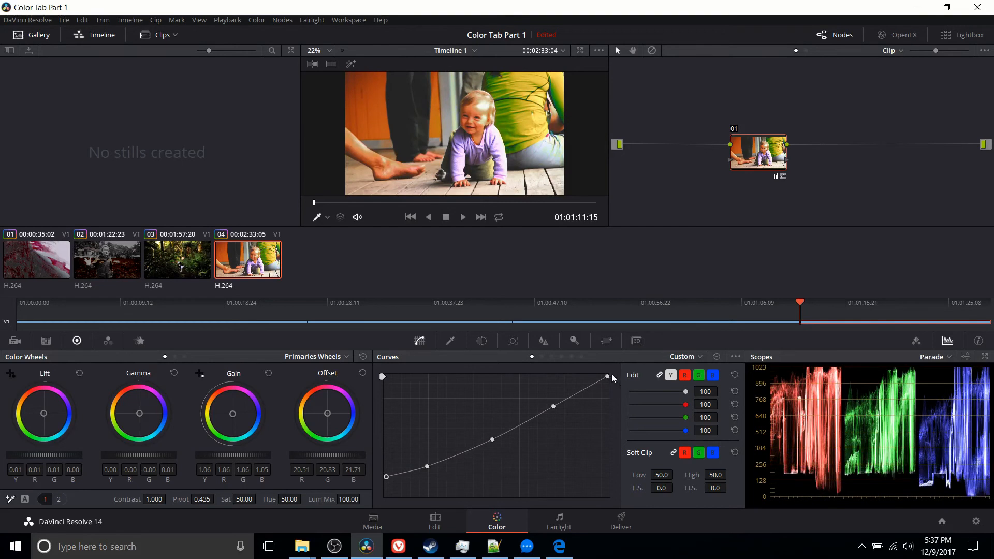
pyautogui.moveTo(608, 377); pyautogui.dragTo(614, 426)
pyautogui.moveTo(553, 406); pyautogui.dragTo(552, 422)
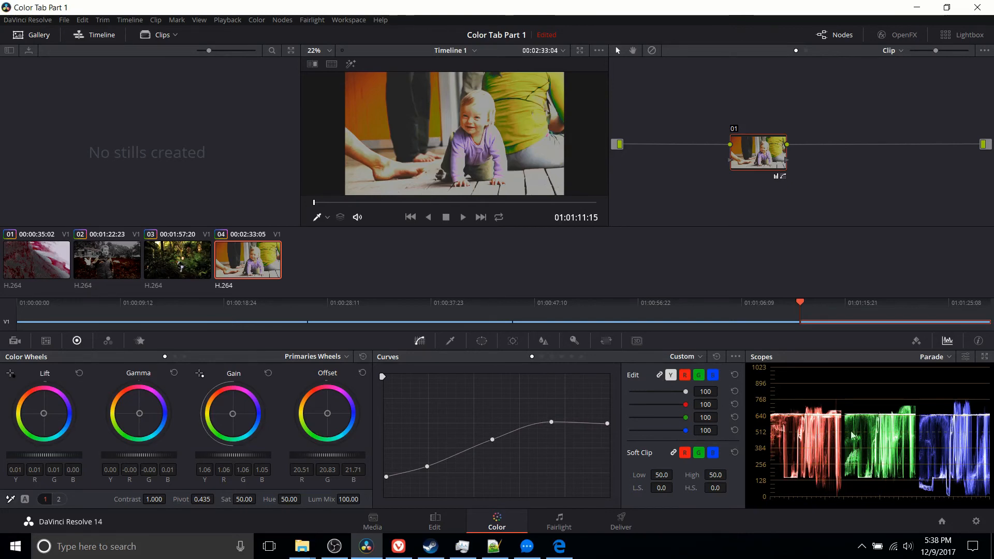
# Unlink the Custom curve channels and raise the red curve's shadow point and black end well above the midpoint
pyautogui.click(660, 375)
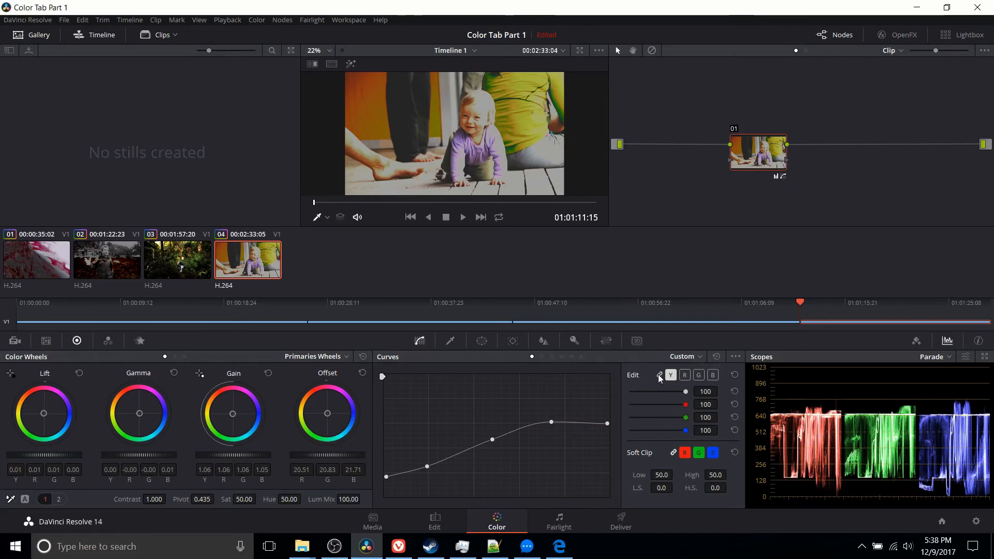
pyautogui.click(687, 375)
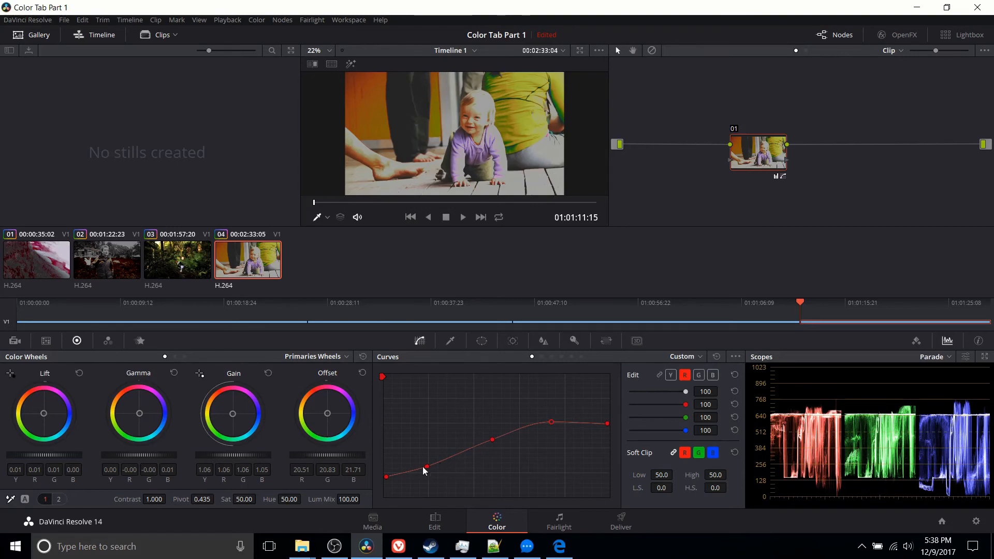
pyautogui.moveTo(427, 468); pyautogui.dragTo(433, 403)
pyautogui.moveTo(386, 475); pyautogui.dragTo(387, 408)
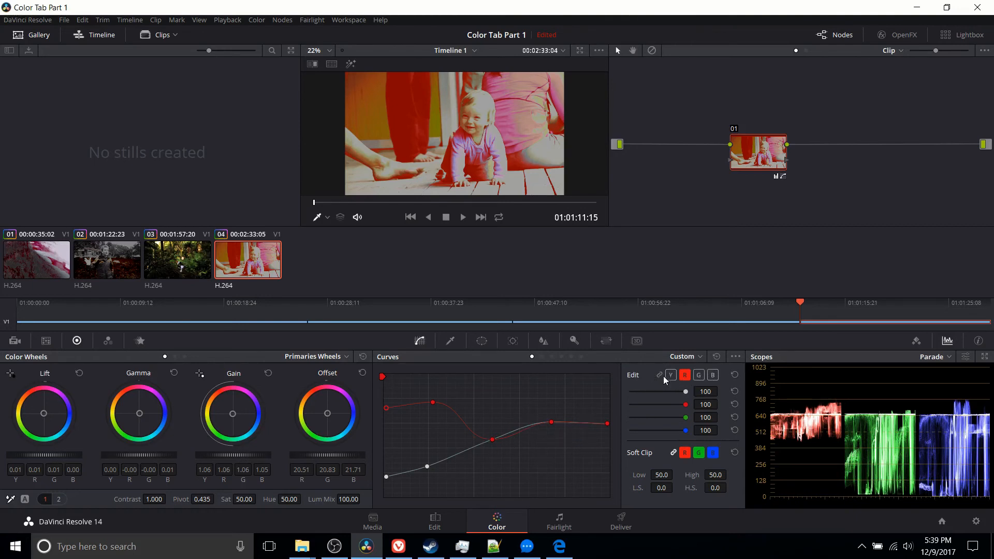
# Lower the green curve's white end to the very bottom and pull its highlight point down to the lower quarter
pyautogui.click(700, 376)
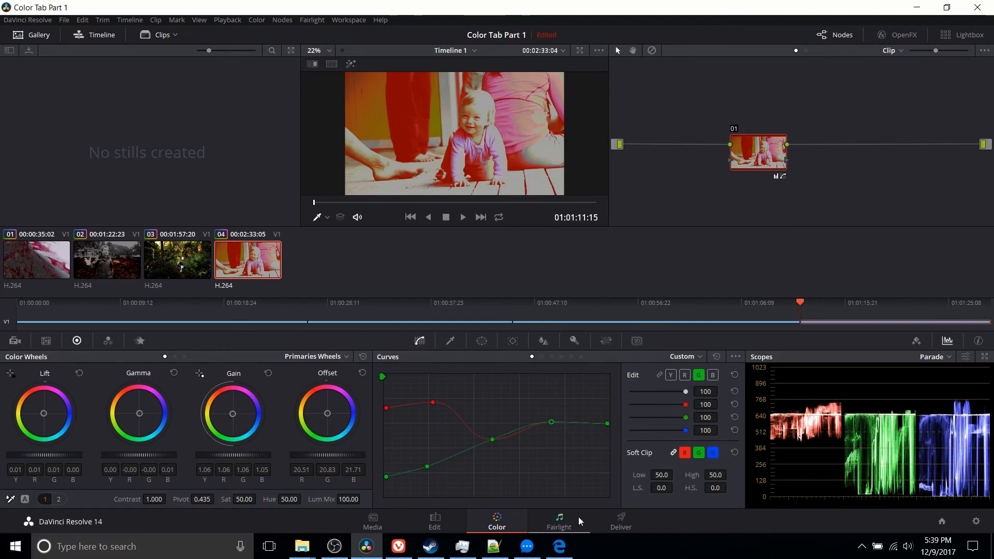
pyautogui.moveTo(609, 430); pyautogui.dragTo(610, 498)
pyautogui.moveTo(553, 442); pyautogui.dragTo(554, 471)
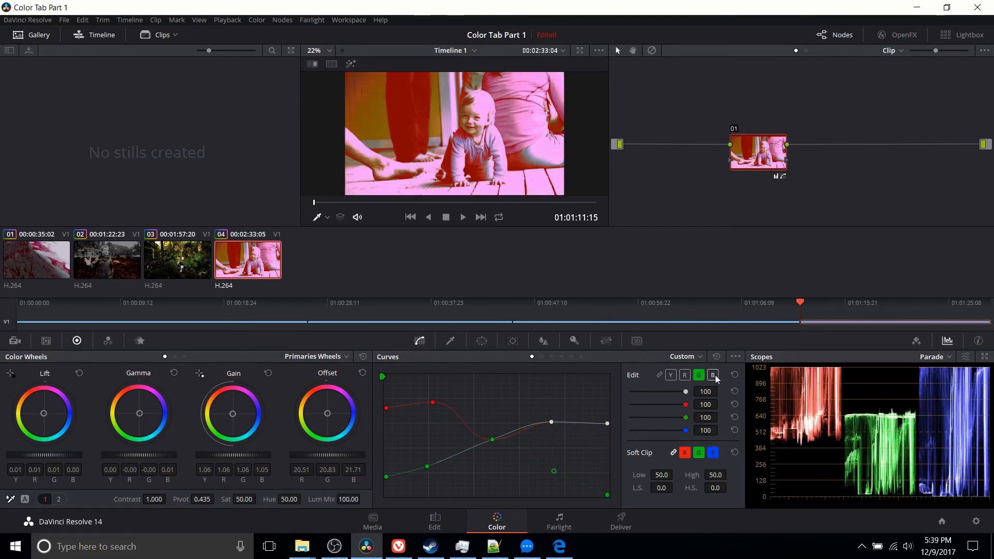
# On the blue curve, raise the shadow point and both ends, and lift the midtone and highlight points to the maximum
pyautogui.click(715, 374)
pyautogui.moveTo(427, 466); pyautogui.dragTo(440, 392)
pyautogui.moveTo(386, 477); pyautogui.dragTo(387, 402)
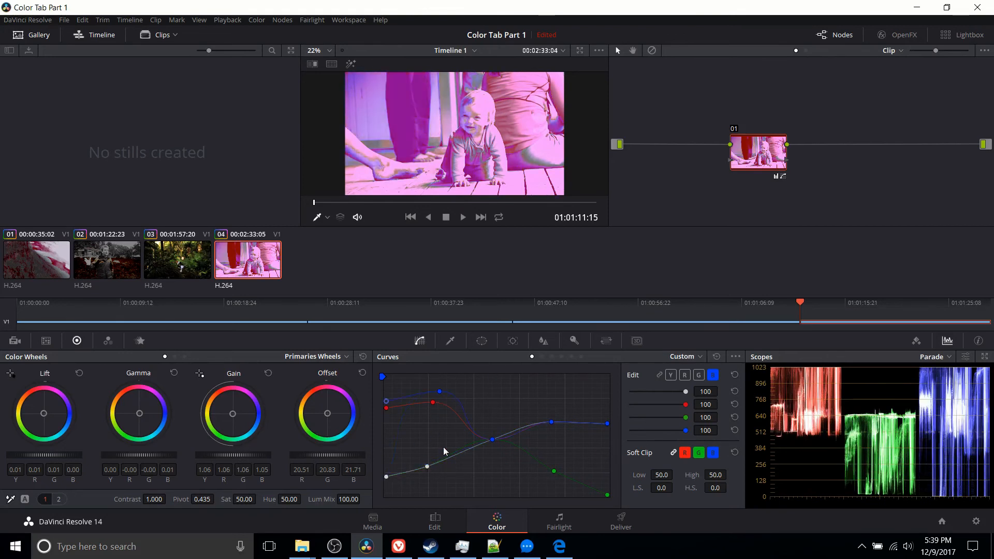
pyautogui.moveTo(551, 423); pyautogui.dragTo(556, 376)
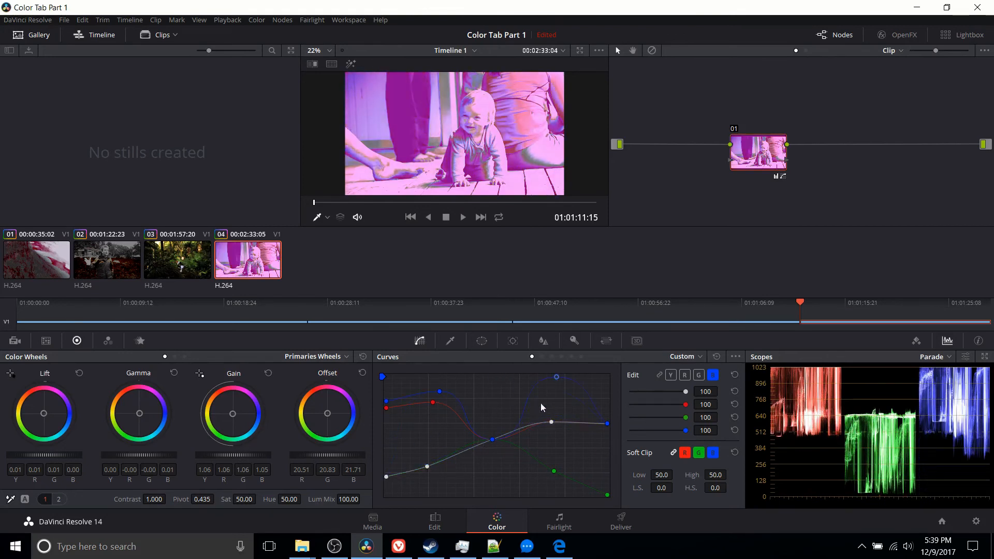
pyautogui.moveTo(493, 440); pyautogui.dragTo(496, 376)
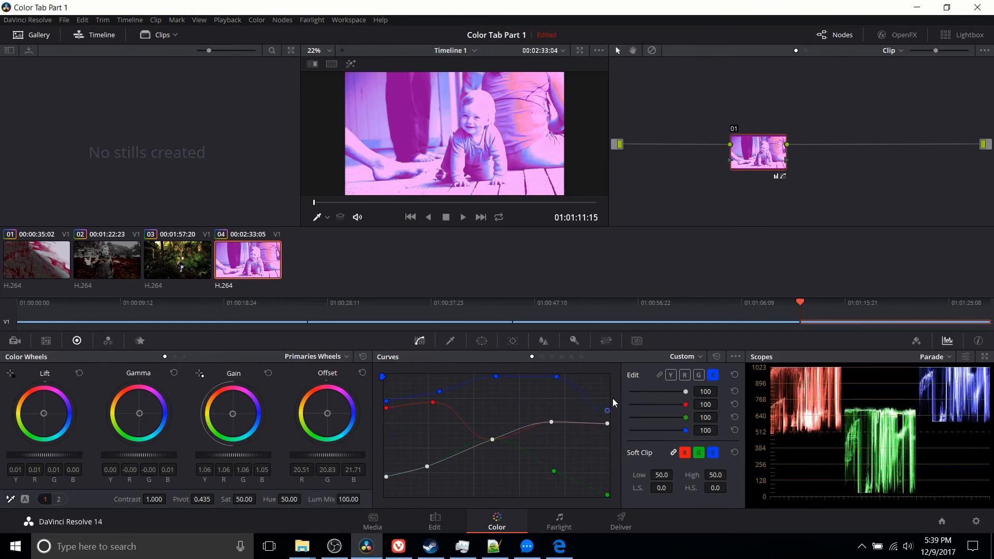
pyautogui.moveTo(608, 423); pyautogui.dragTo(606, 393)
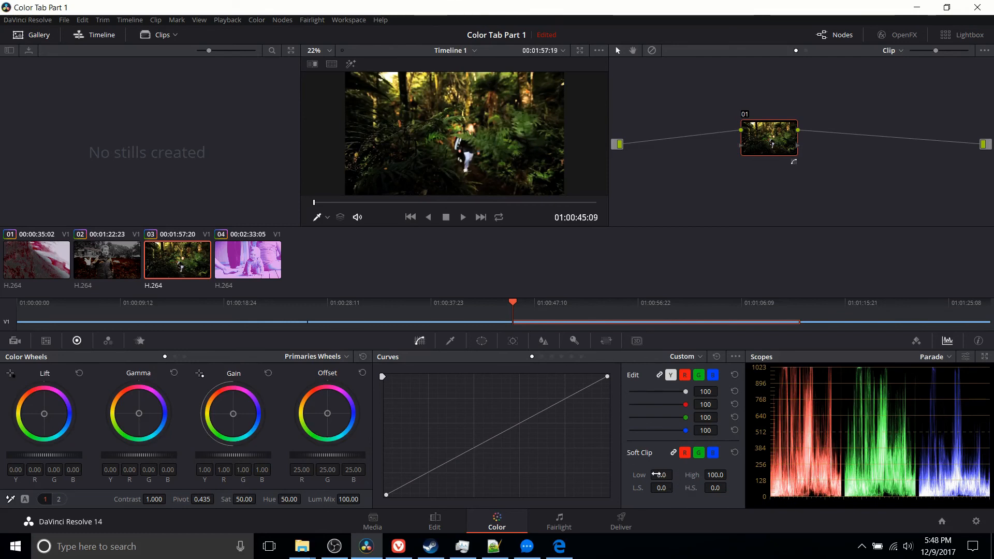
# On the forest clip, set the linked soft clip Low to 72.2 and High to 29.9, and test the curve's contrast handle
pyautogui.moveTo(657, 475); pyautogui.dragTo(676, 474)
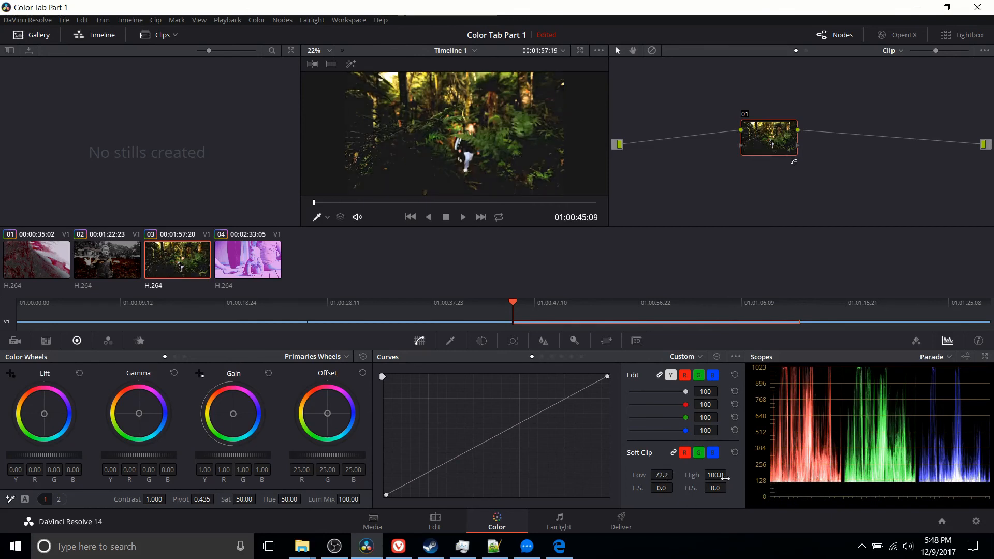
pyautogui.moveTo(726, 477); pyautogui.dragTo(730, 475)
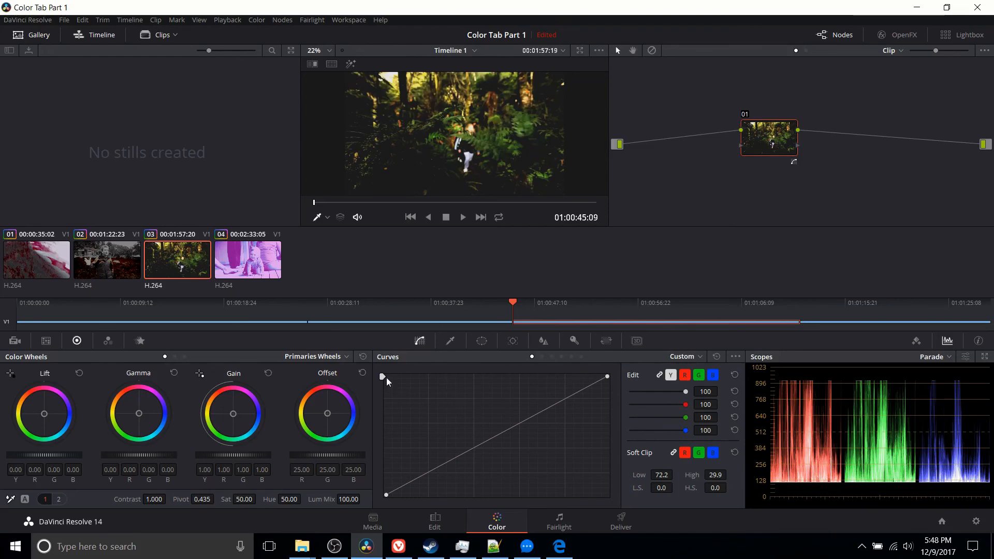
pyautogui.moveTo(383, 377); pyautogui.dragTo(392, 350)
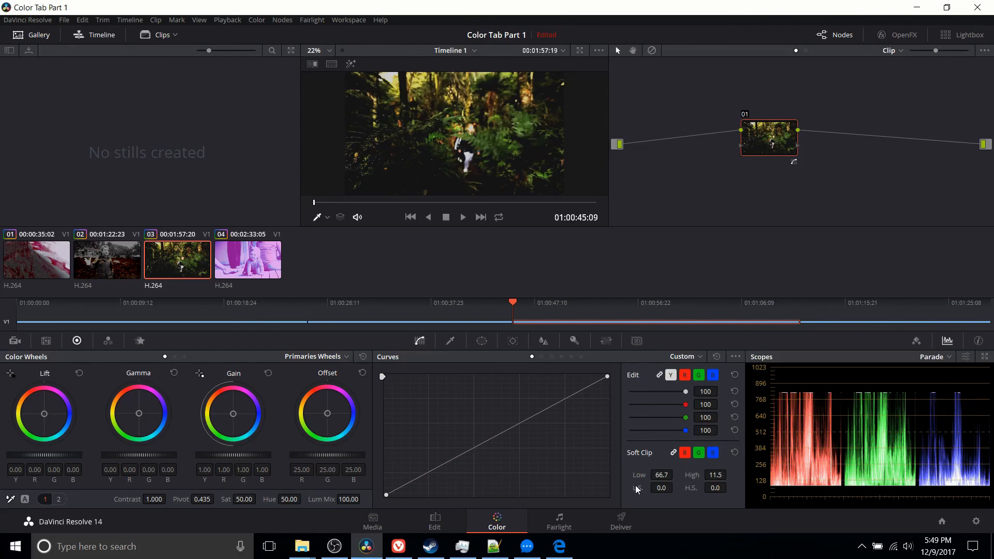
# Soften the clipped highlights and shadows by setting H.S. to 80.0 and L.S. to 80.7
pyautogui.moveTo(715, 488); pyautogui.dragTo(730, 487)
pyautogui.moveTo(715, 488); pyautogui.dragTo(736, 480)
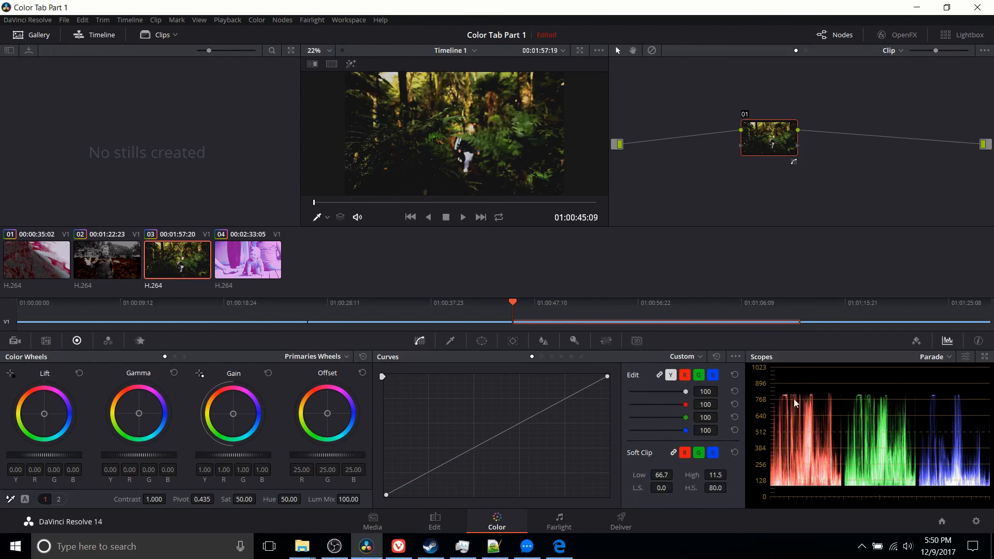
pyautogui.moveTo(662, 488); pyautogui.dragTo(796, 495)
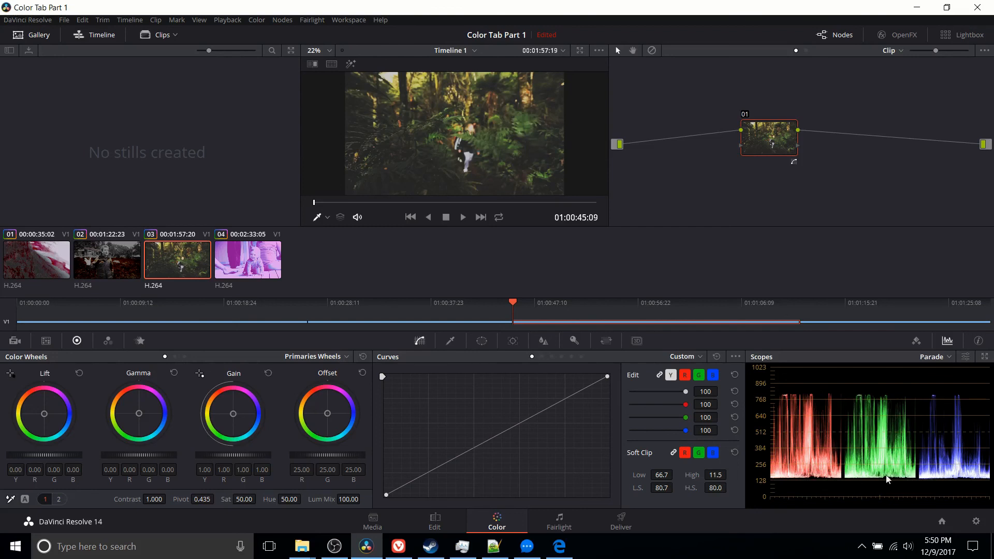
# Unlink the soft clip channels and remove the green channel's clipping with High at 100.0 and Low, L.S. and H.S. at 0.0
pyautogui.click(674, 454)
pyautogui.moveTo(706, 481); pyautogui.dragTo(906, 357)
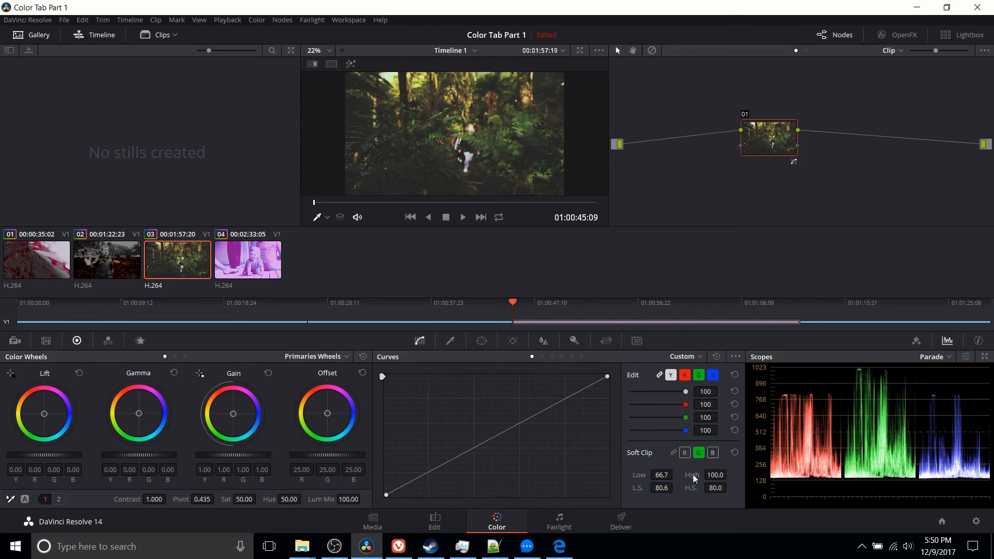
pyautogui.moveTo(660, 475); pyautogui.dragTo(623, 488)
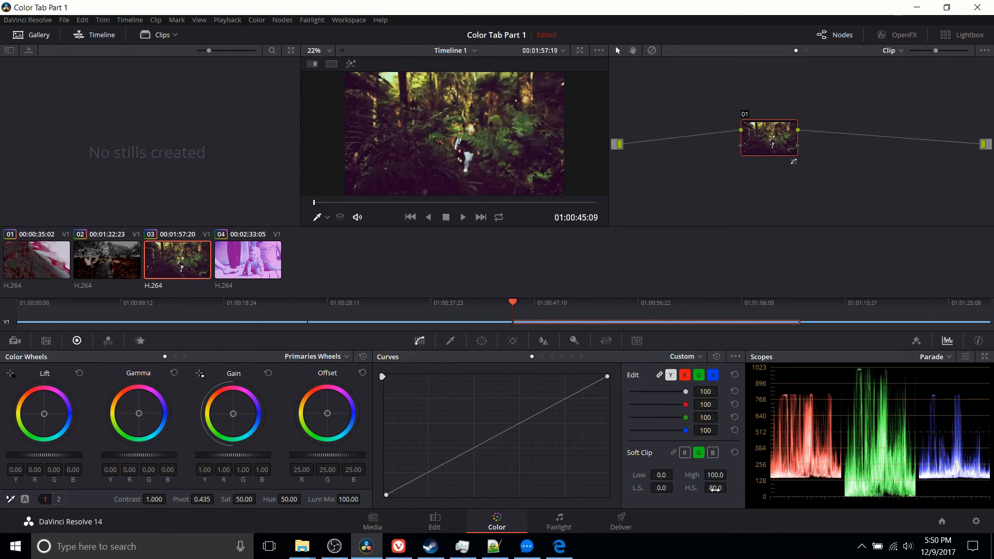
pyautogui.moveTo(715, 489); pyautogui.dragTo(679, 489)
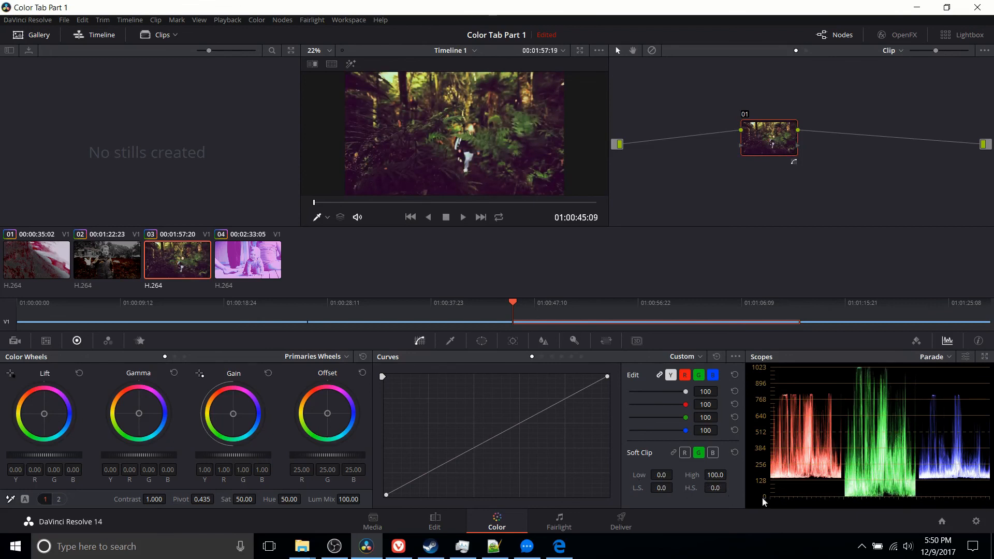